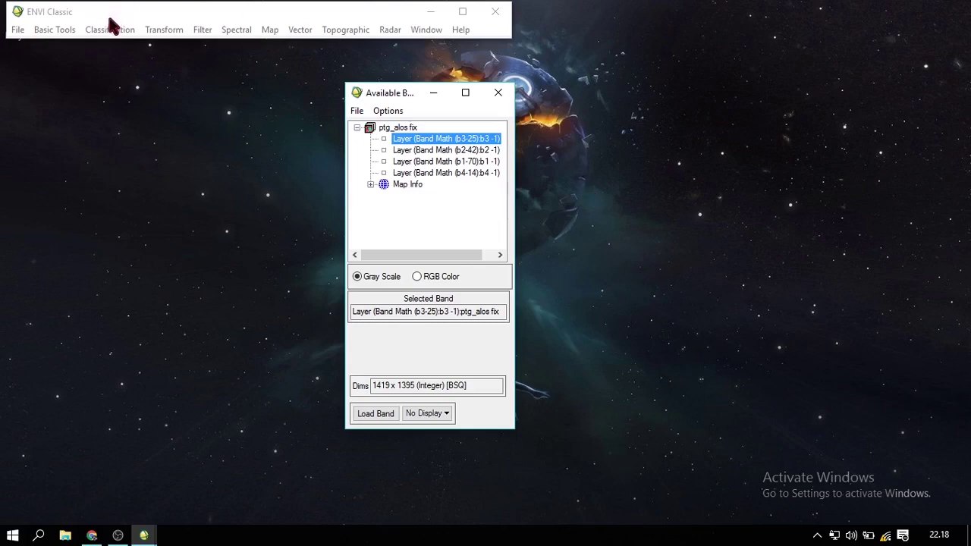
Step: Run an unsupervised IsoData classification on ptg_alos fix with 5 to 10 classes and 1 maximum iteration, outputting the result to memory
left_click(122, 30)
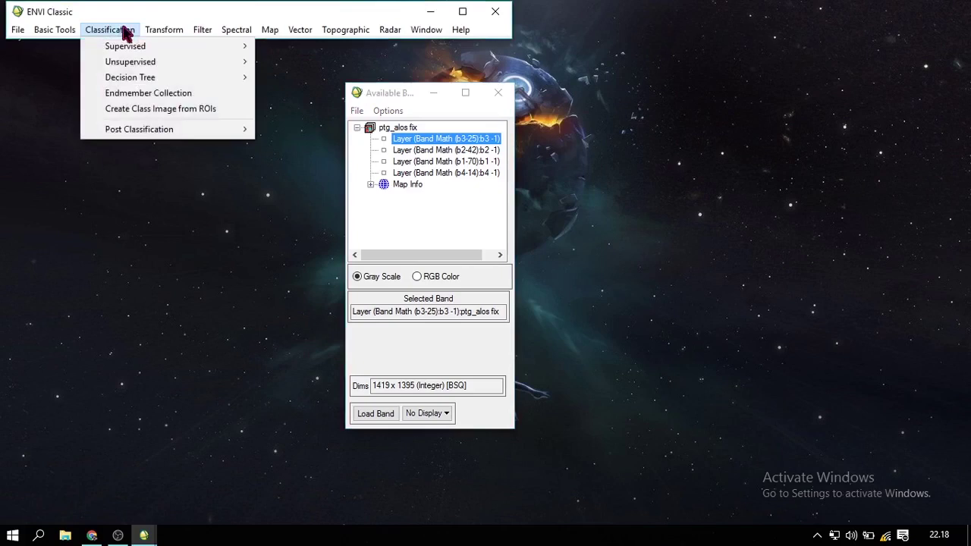
mouse_move(152, 64)
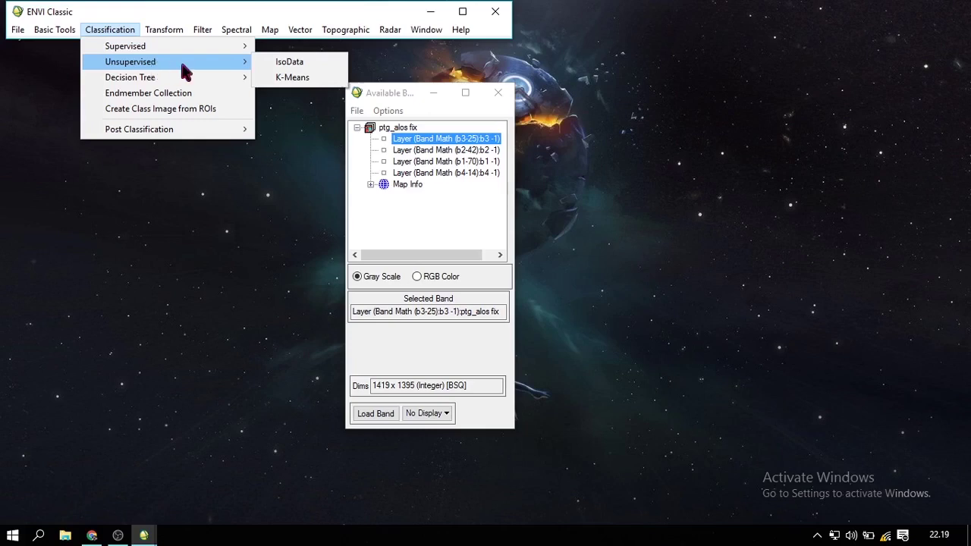
left_click(311, 68)
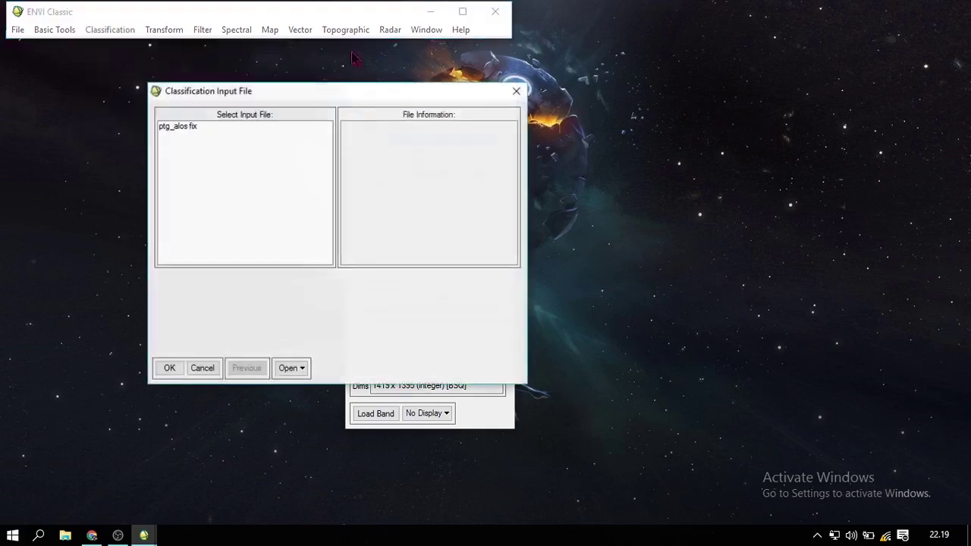
left_click(190, 127)
left_click(174, 368)
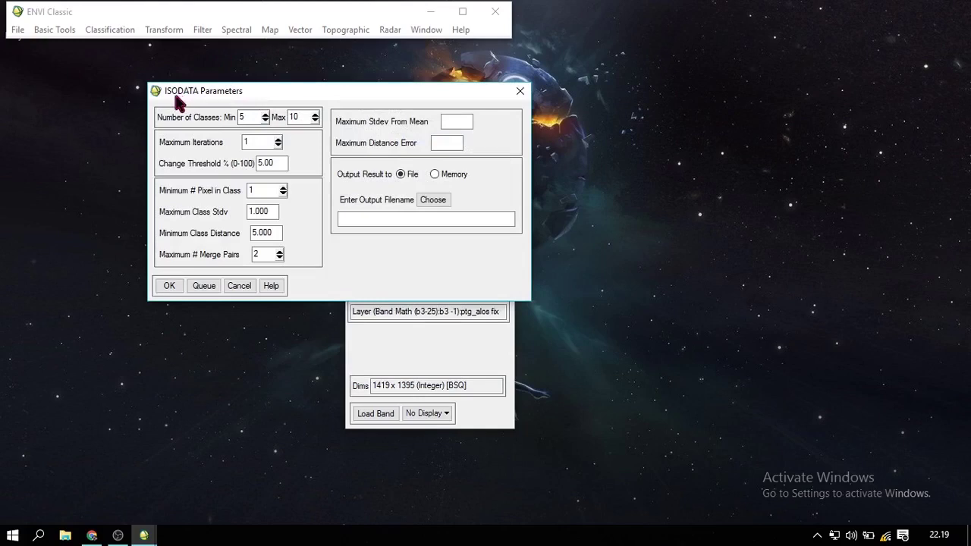
left_click_drag(177, 90, 213, 152)
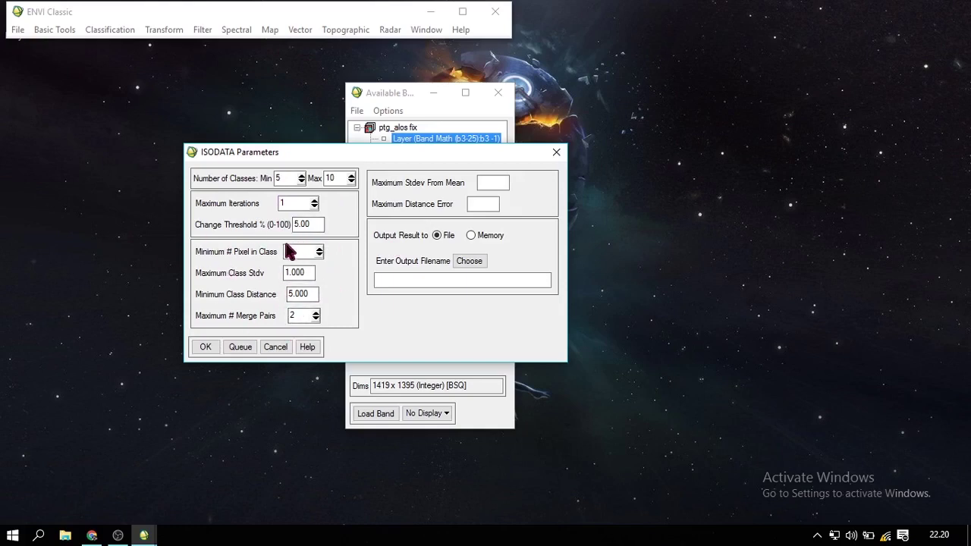
left_click(484, 237)
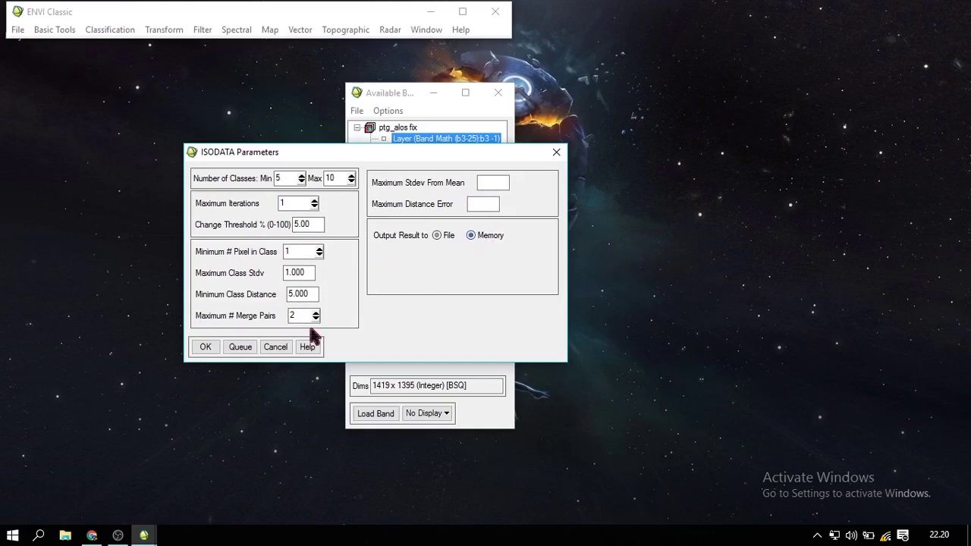
left_click(206, 347)
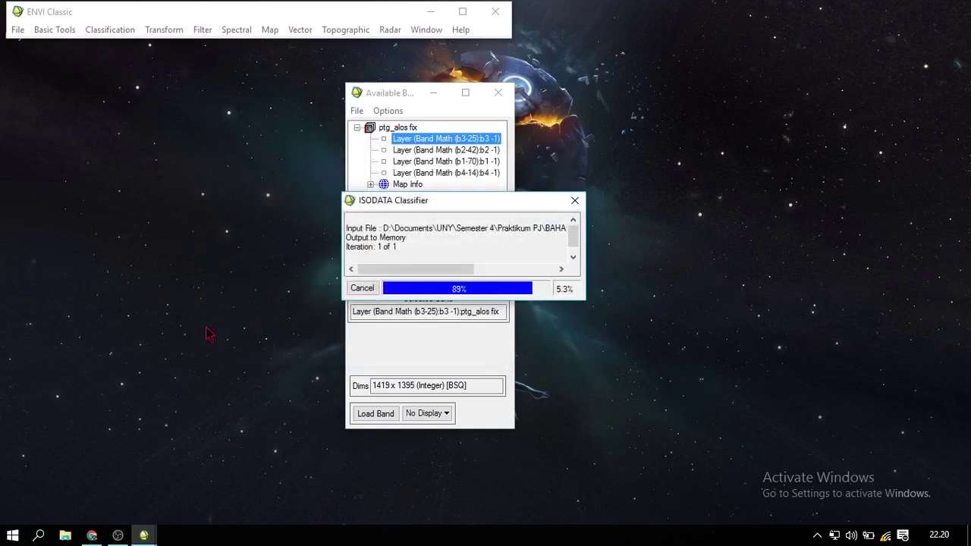
Step: Load the ISODATA result as an RGB colour image, assigning the ISODATA band to the R, G and B channels
left_click(435, 276)
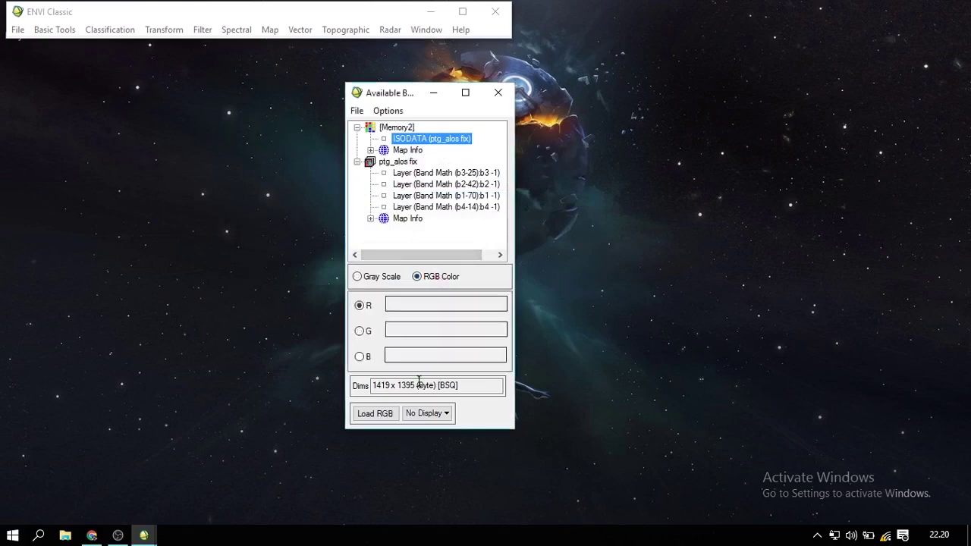
left_click(383, 414)
left_click(586, 233)
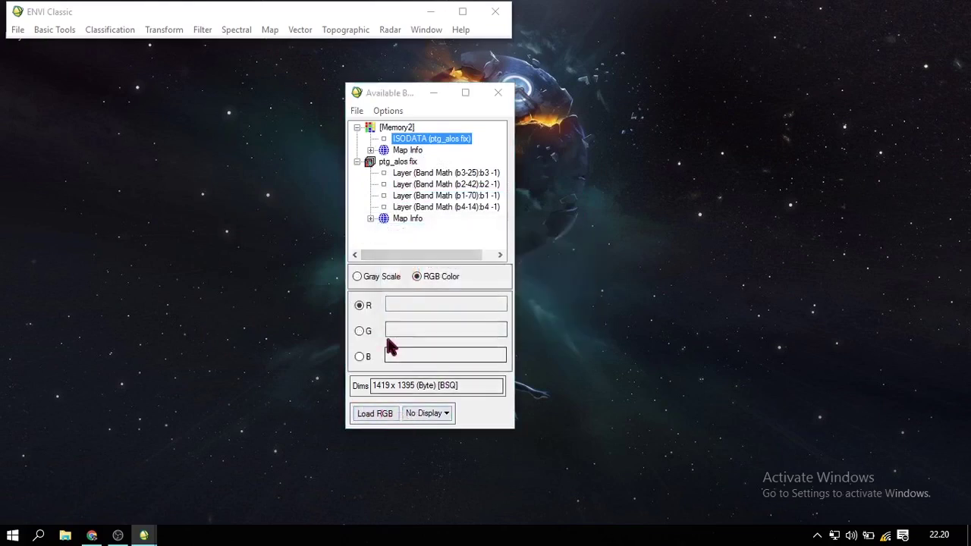
left_click(413, 142)
left_click(413, 143)
left_click(414, 142)
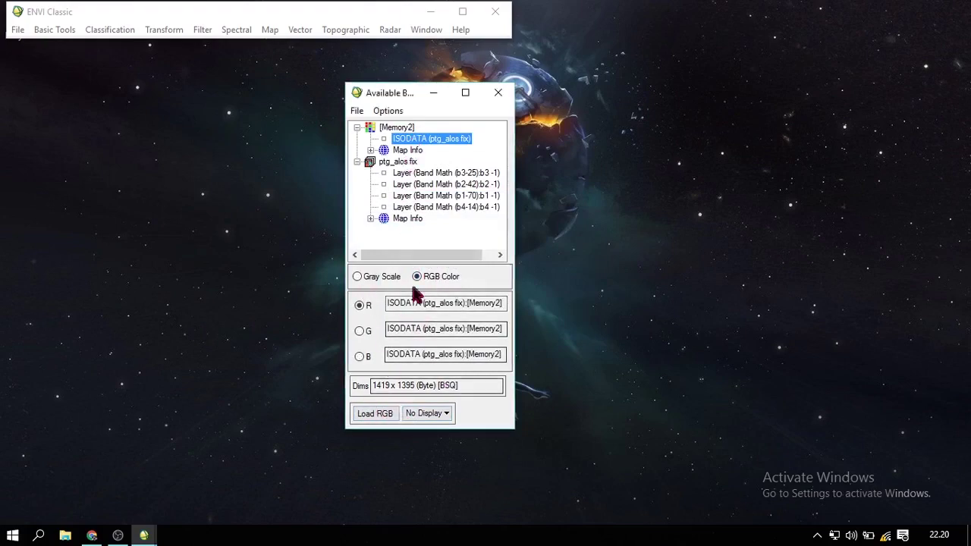
left_click(393, 415)
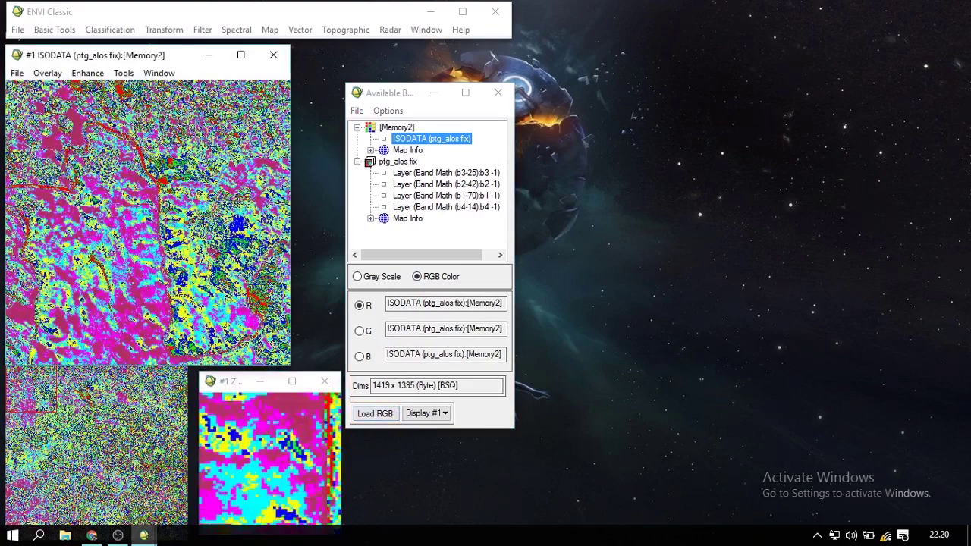
Step: Inspect a pixel's cursor location and class value in the ISODATA image, and view another area of the scene
right_click(134, 154)
left_click(203, 280)
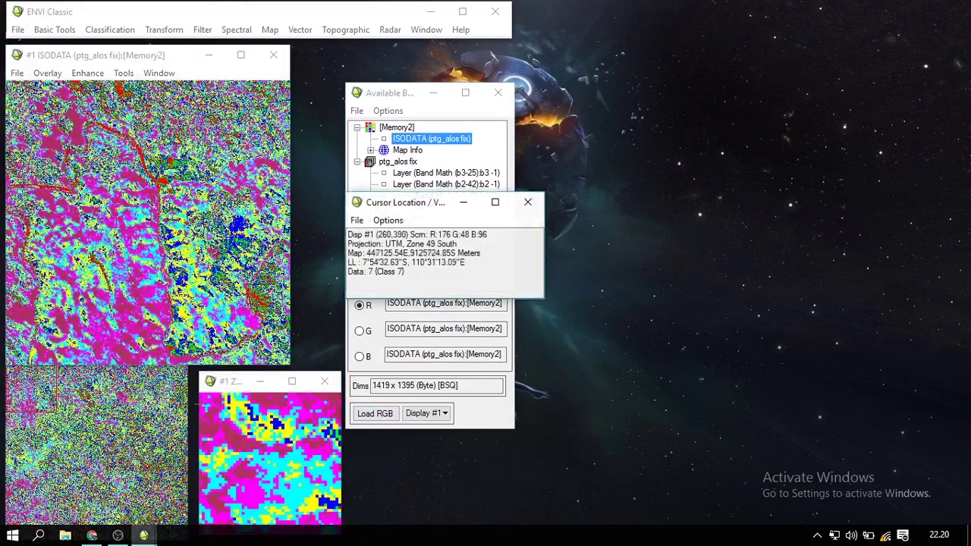
left_click(528, 202)
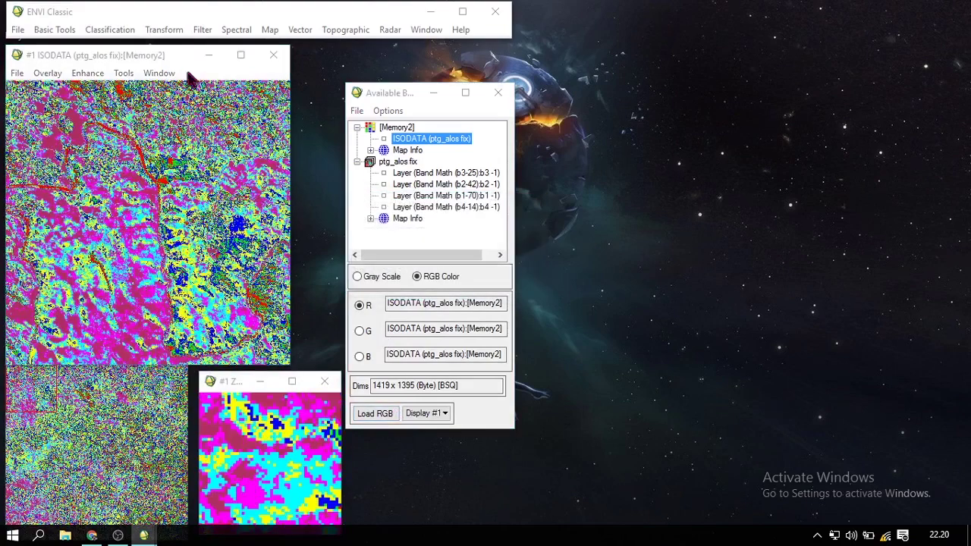
left_click_drag(148, 59, 179, 39)
left_click_drag(143, 400, 30, 524)
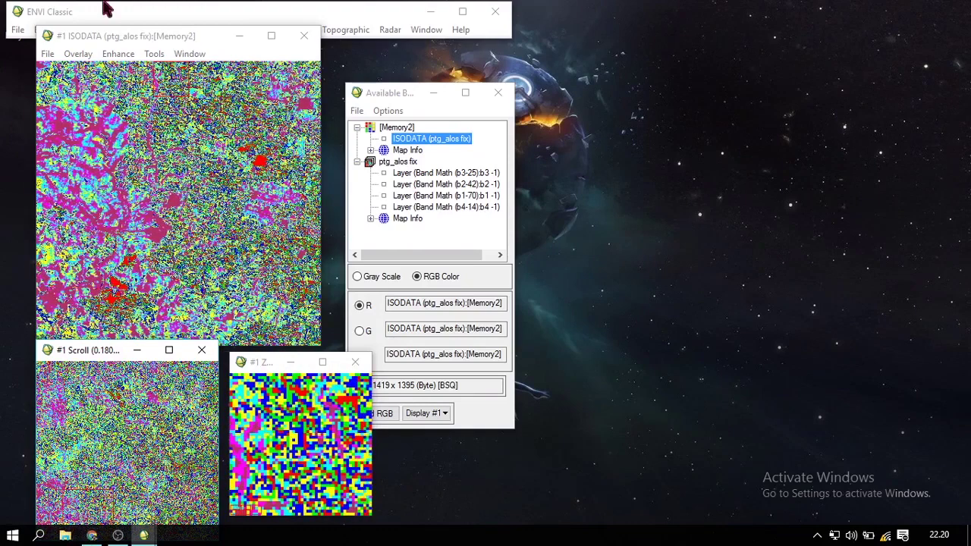
left_click(107, 11)
left_click(113, 32)
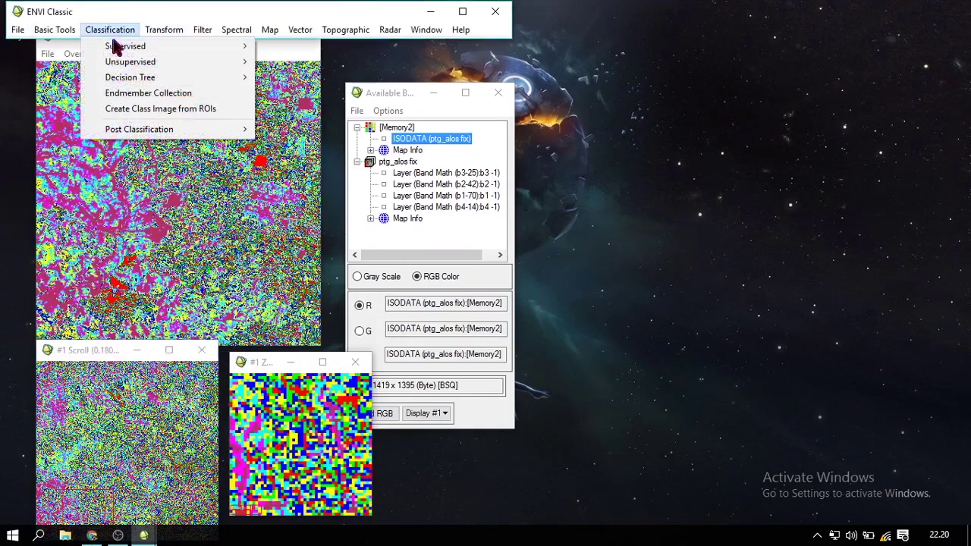
mouse_move(63, 34)
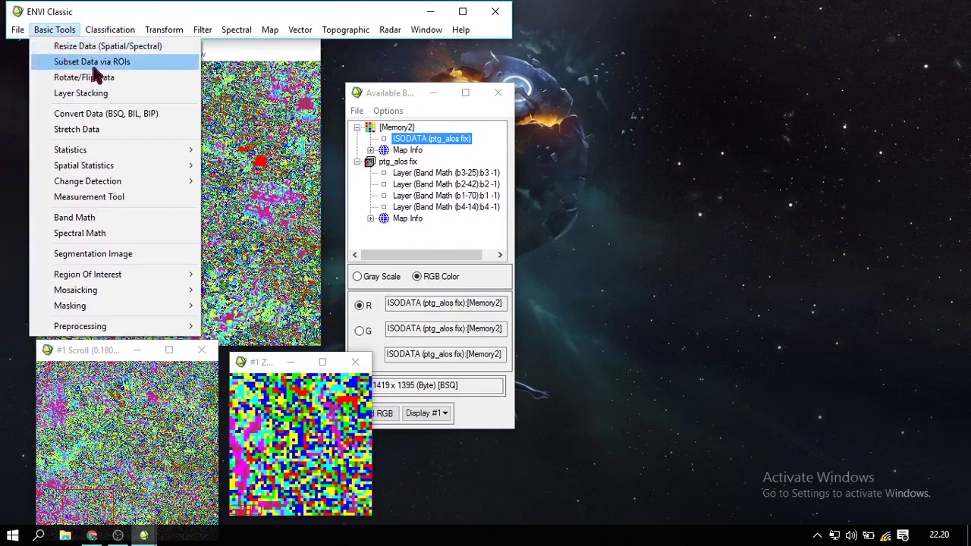
left_click(230, 83)
left_click(80, 54)
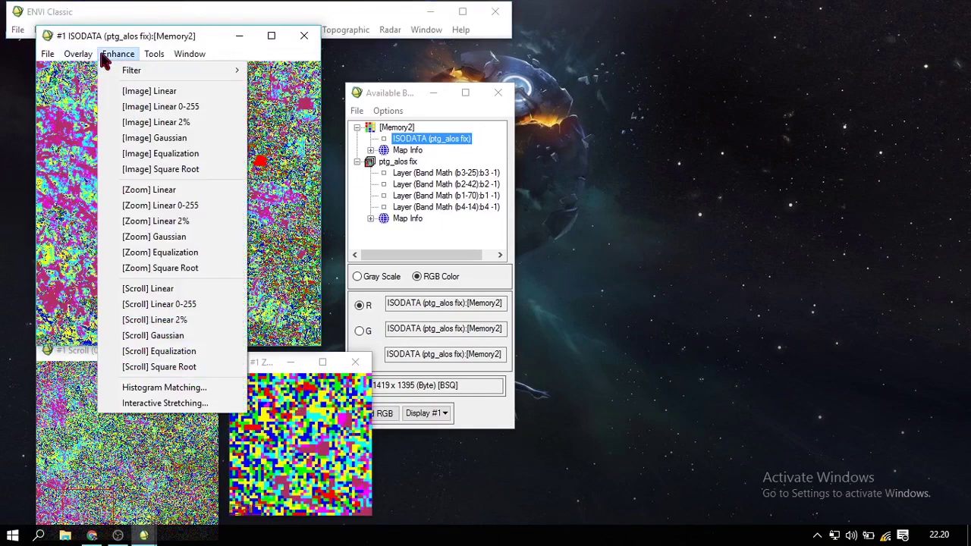
left_click(120, 149)
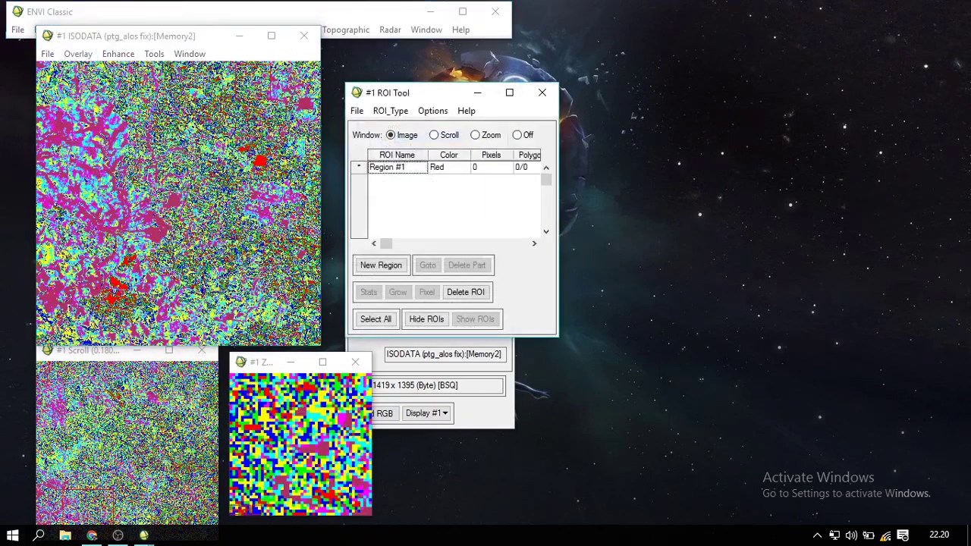
left_click(386, 112)
mouse_move(362, 117)
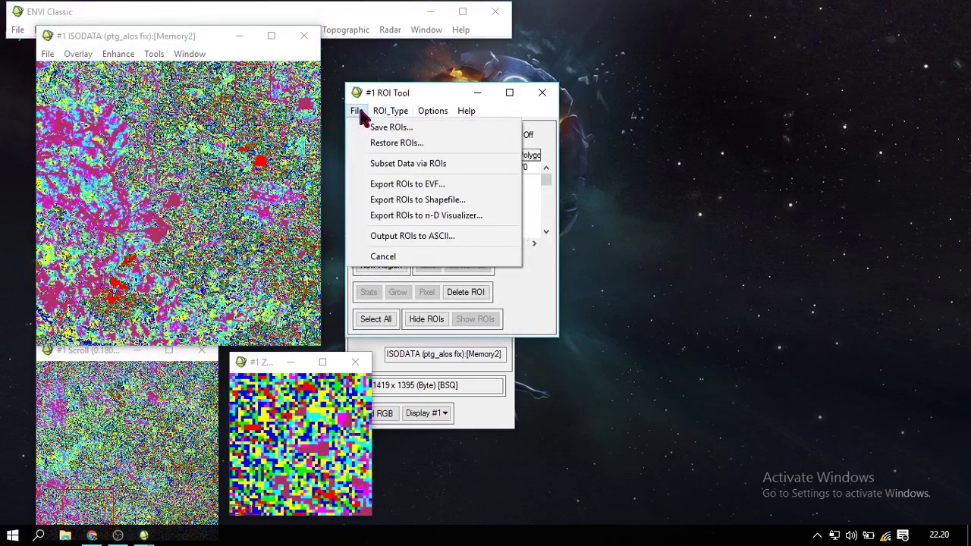
left_click(542, 93)
left_click(543, 93)
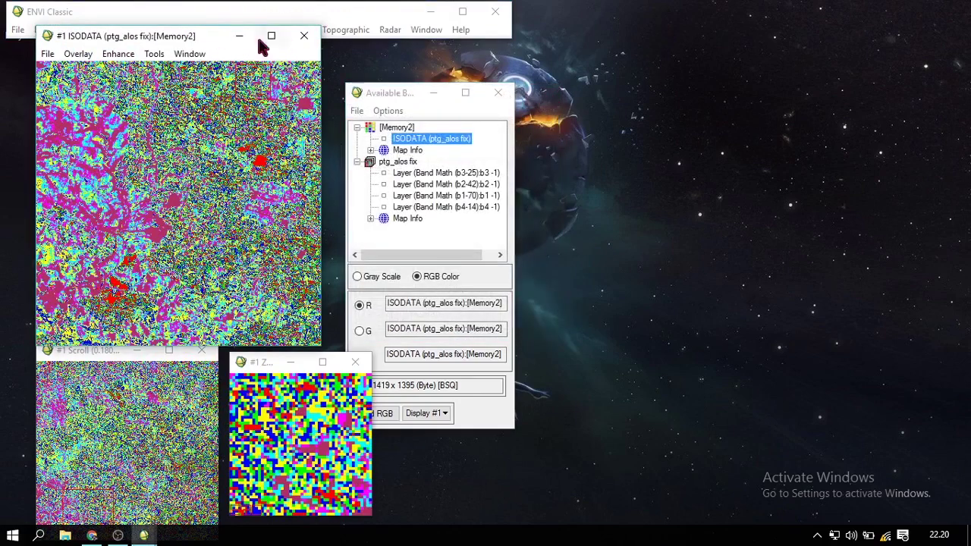
Step: Run an unsupervised K-Means classification on ptg_alos fix with 5 classes and 1 maximum iteration, outputting the result to memory
left_click_drag(186, 38, 160, 69)
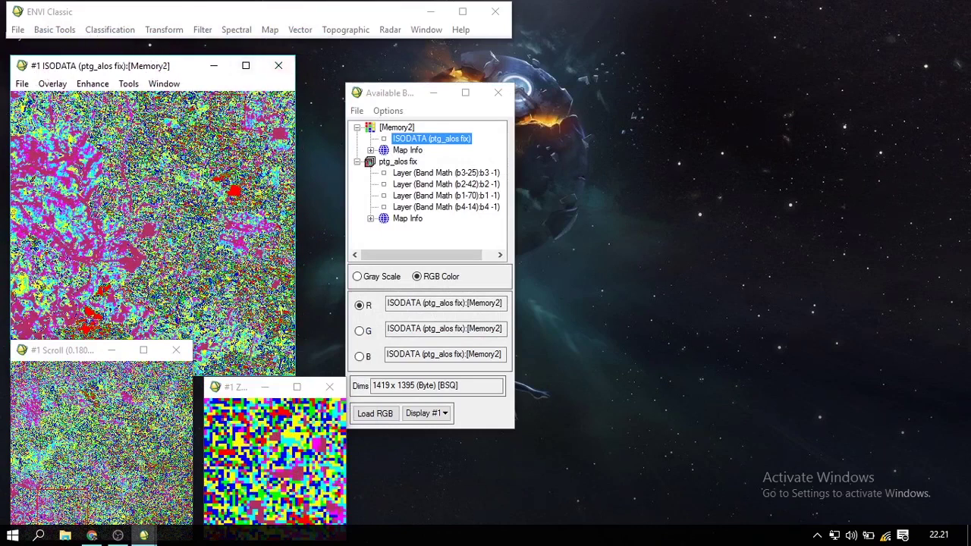
left_click(113, 32)
mouse_move(155, 62)
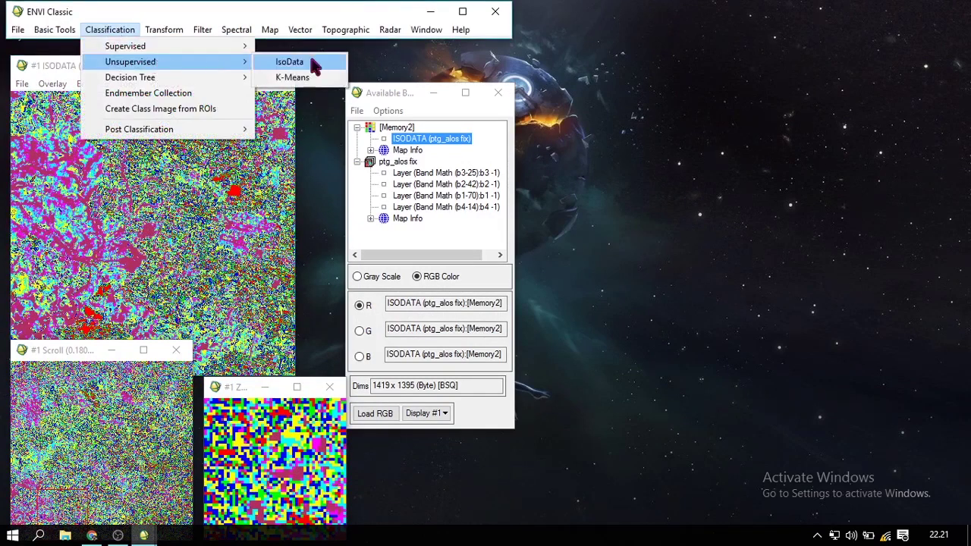
left_click(318, 78)
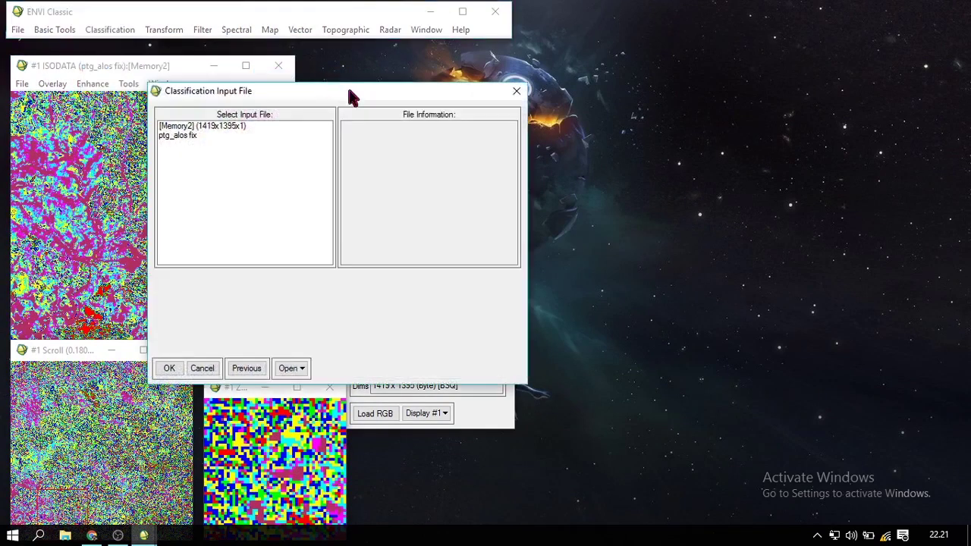
left_click(182, 136)
left_click(169, 369)
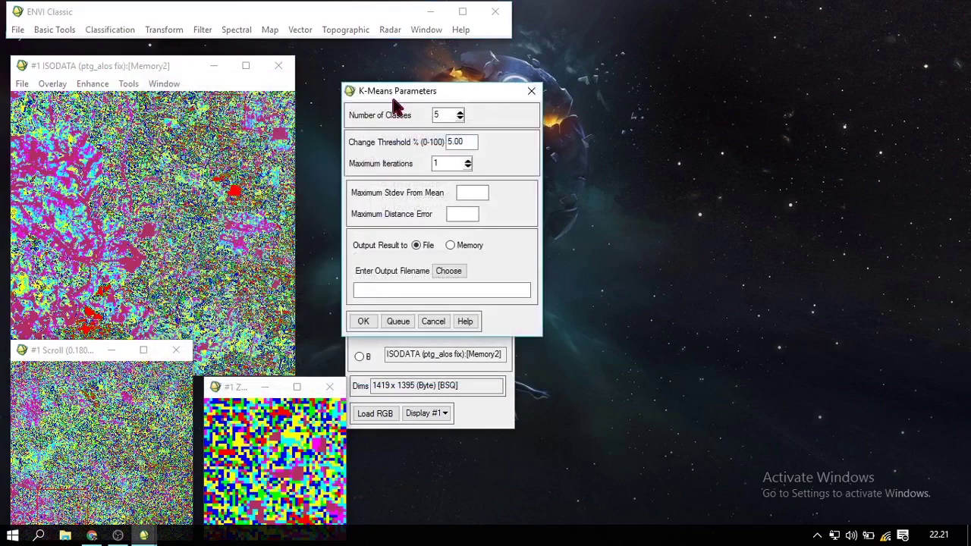
left_click_drag(395, 102, 660, 125)
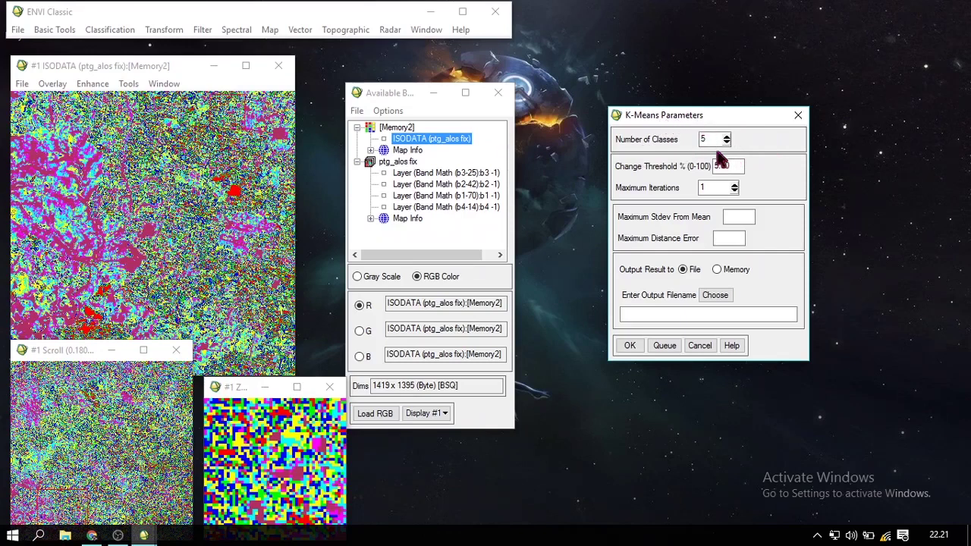
double_click(705, 139)
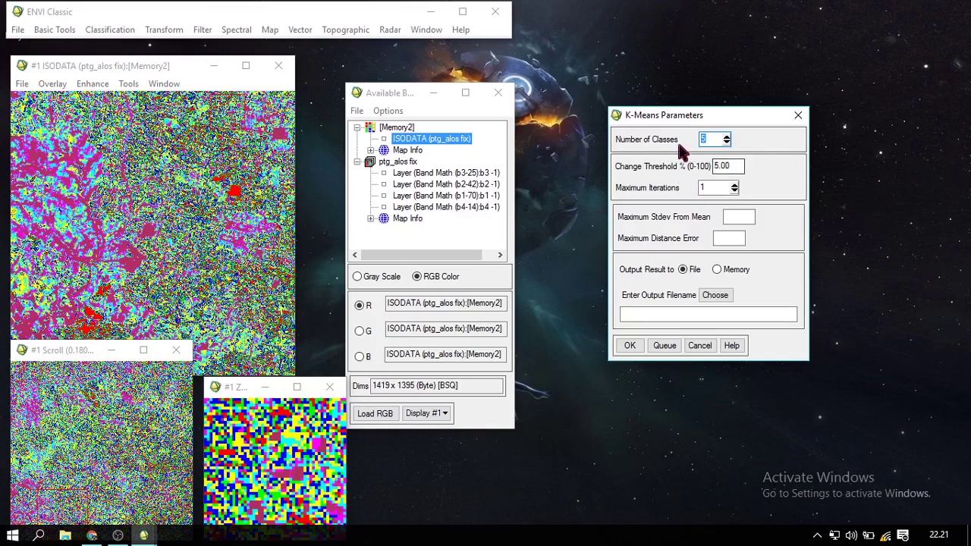
left_click(712, 141)
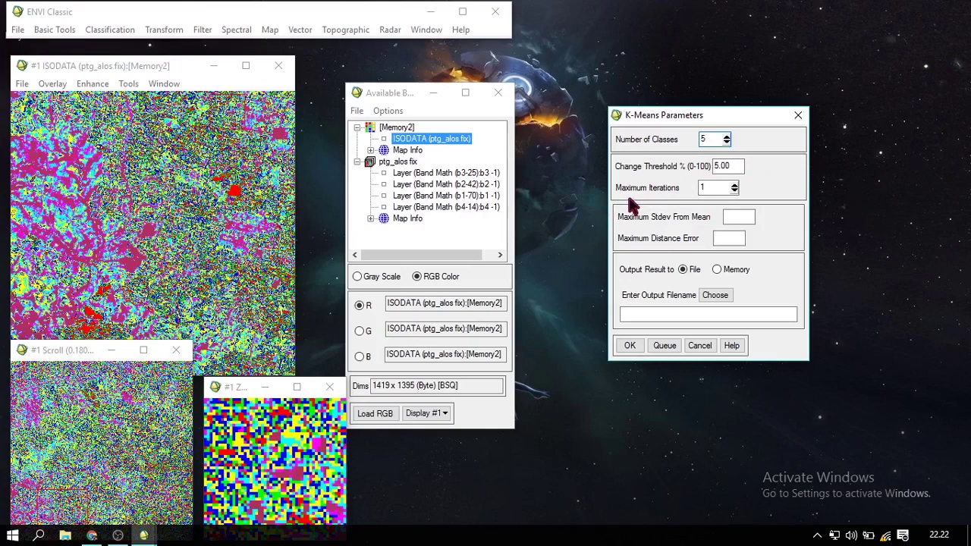
left_click(716, 270)
left_click(630, 345)
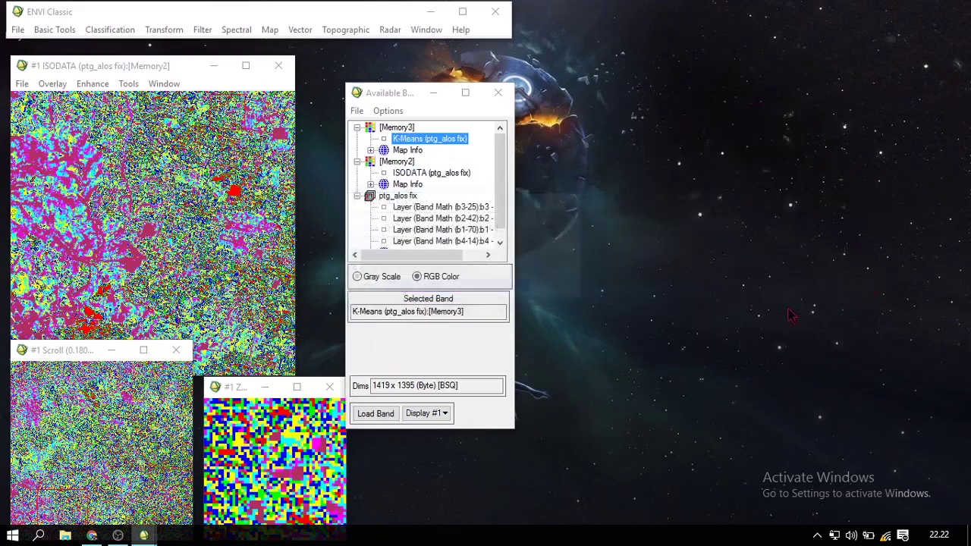
Step: Load the K-Means result into a new display as RGB colour, using the K-Means band for the R, G and B channels
left_click(436, 278)
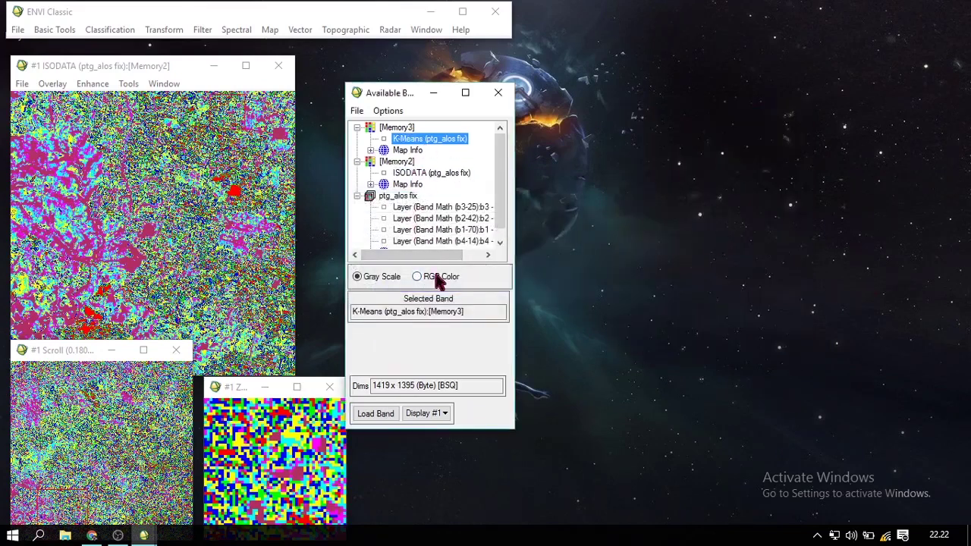
left_click(418, 139)
left_click(419, 139)
left_click(419, 139)
left_click(428, 414)
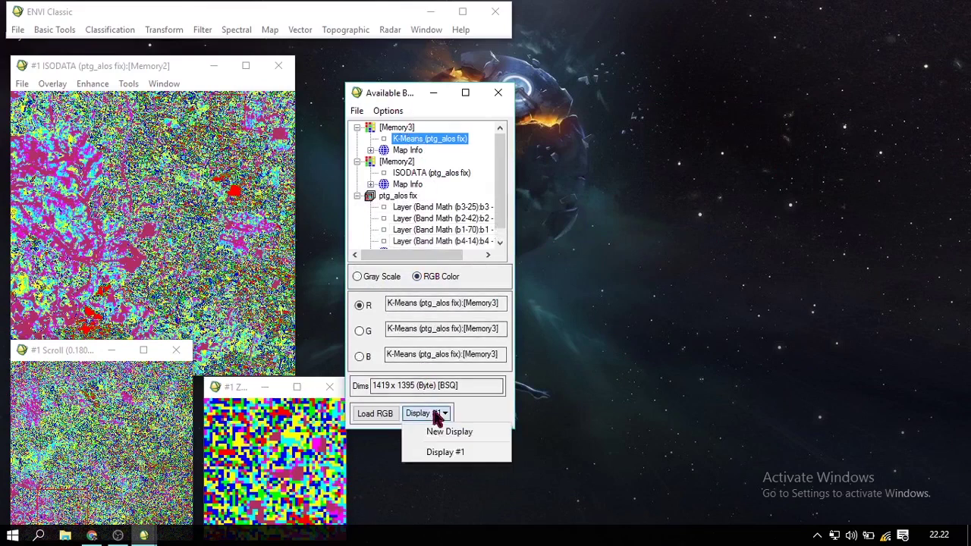
left_click(440, 432)
left_click(390, 419)
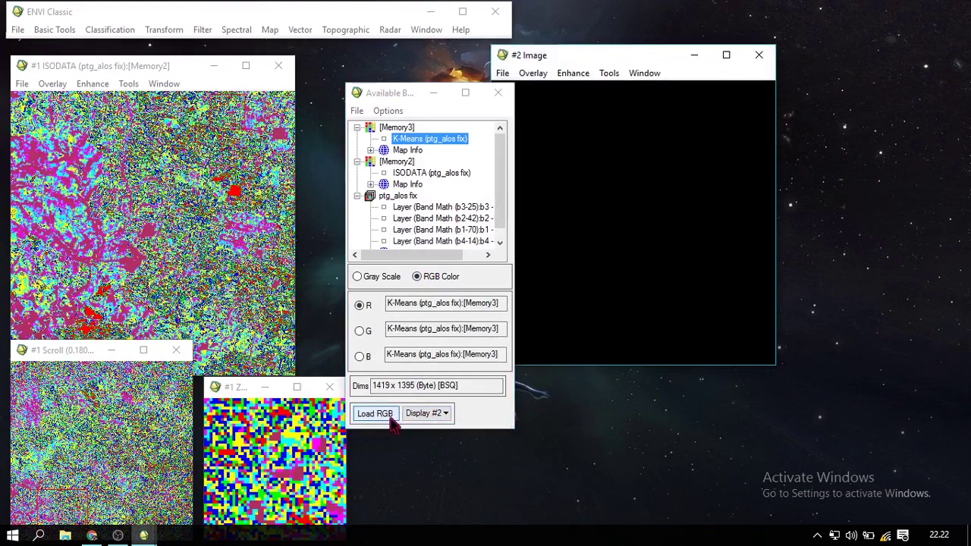
Step: Arrange the ISODATA and K-Means displays side by side and check a pixel's cursor location and class value in the K-Means image
left_click_drag(177, 70, 259, 64)
left_click_drag(521, 74, 457, 82)
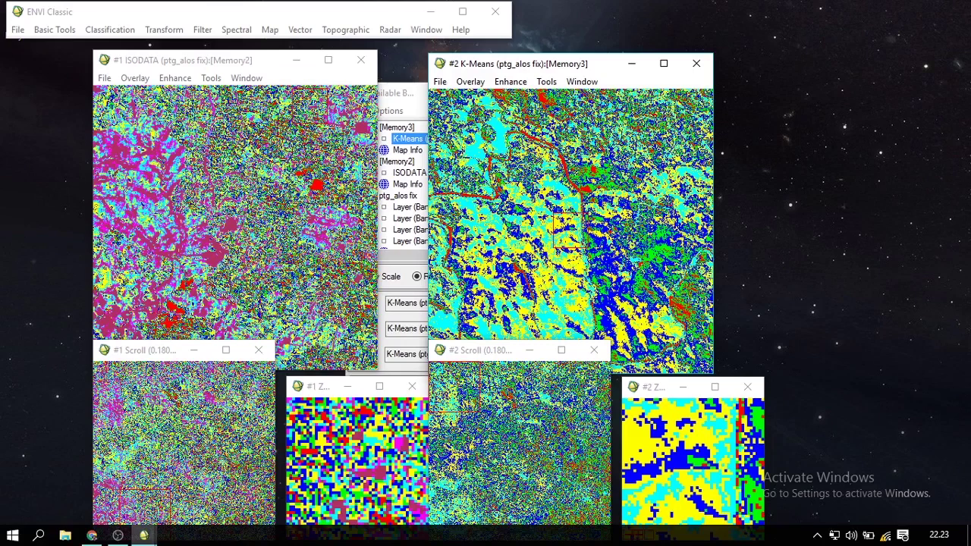
left_click(407, 114)
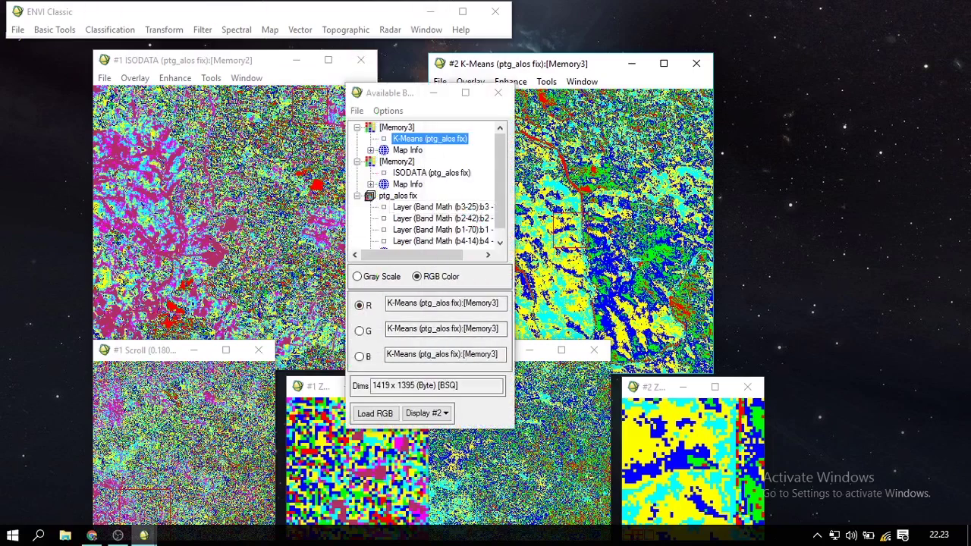
left_click(584, 67)
left_click(197, 59)
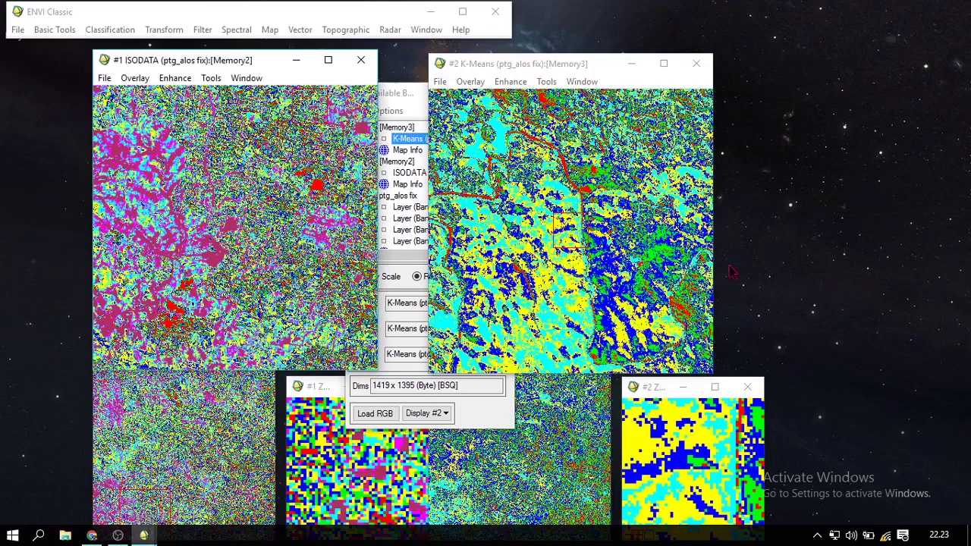
left_click(410, 228)
double_click(624, 215)
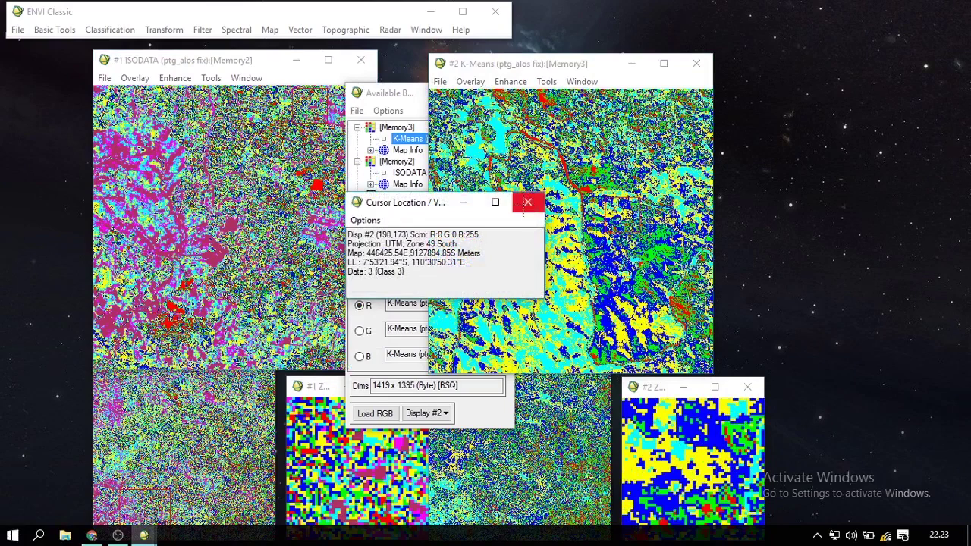
left_click(528, 202)
right_click(224, 209)
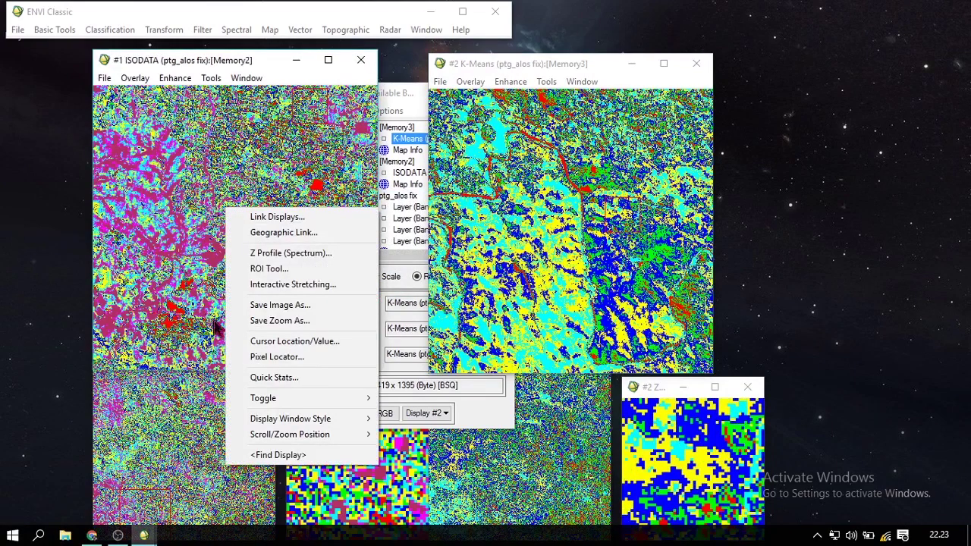
left_click(280, 268)
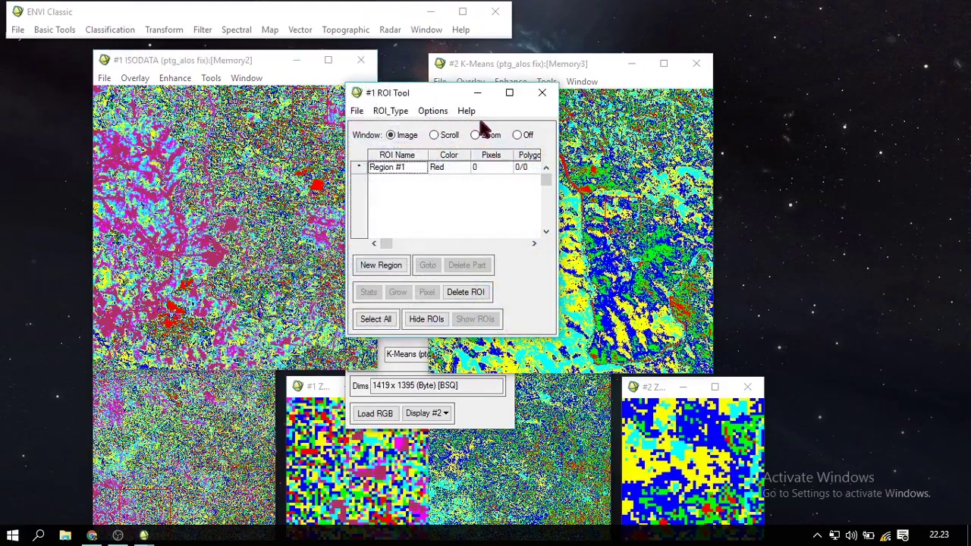
left_click(543, 96)
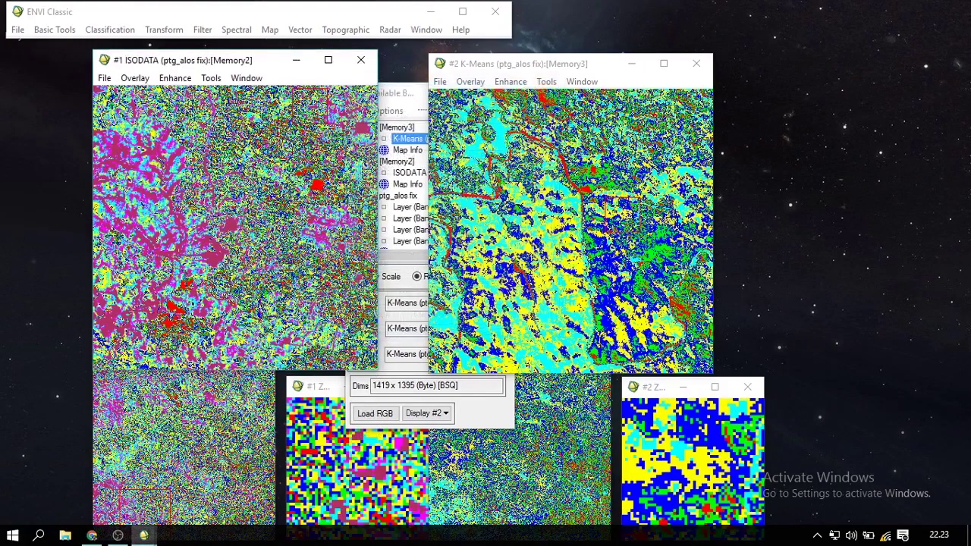
left_click_drag(496, 67, 493, 61)
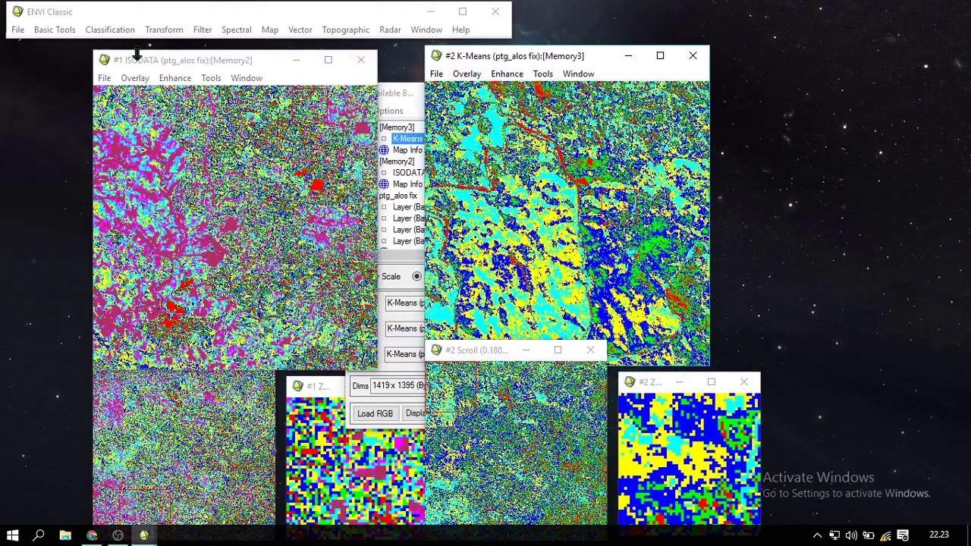
left_click(114, 32)
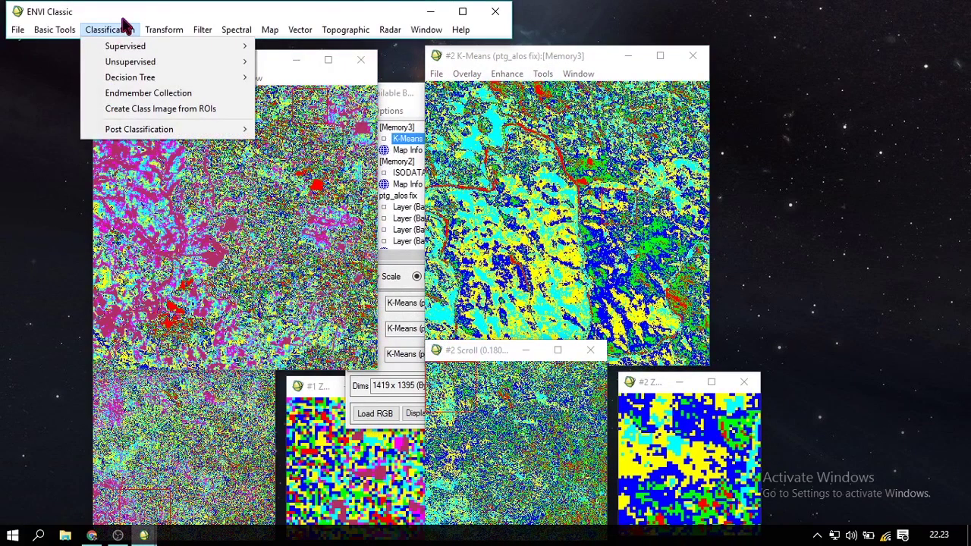
mouse_move(148, 54)
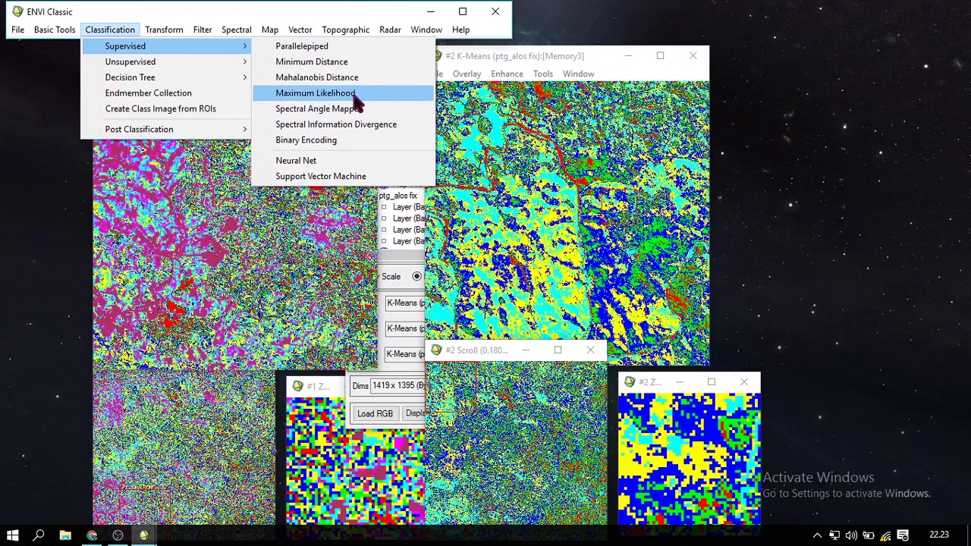
left_click(316, 92)
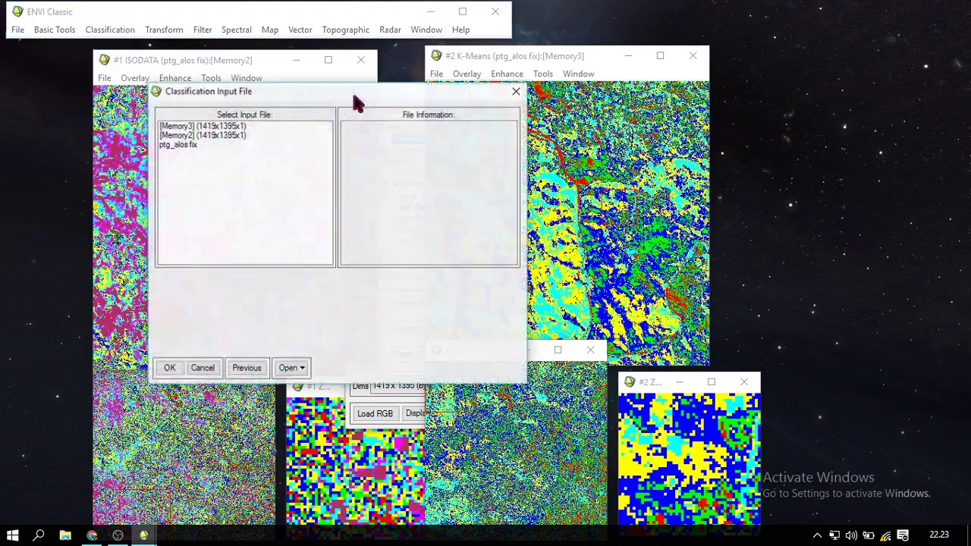
left_click(516, 94)
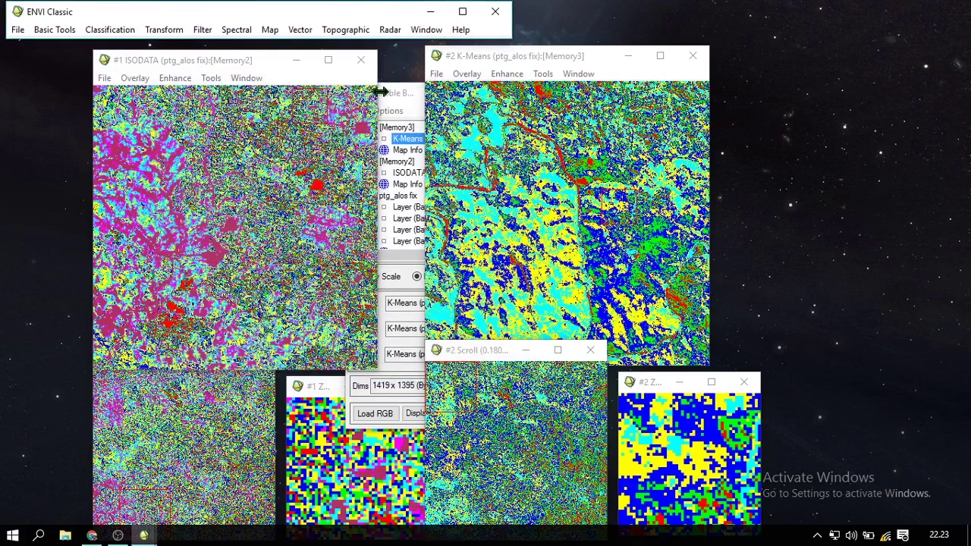
Step: Load ptg_alos fix into a new RGB display with the b3-25 band as red, b2-42 as green and b1-70 as blue
left_click(391, 94)
left_click_drag(394, 98, 441, 88)
scroll(458, 192, "down", 1)
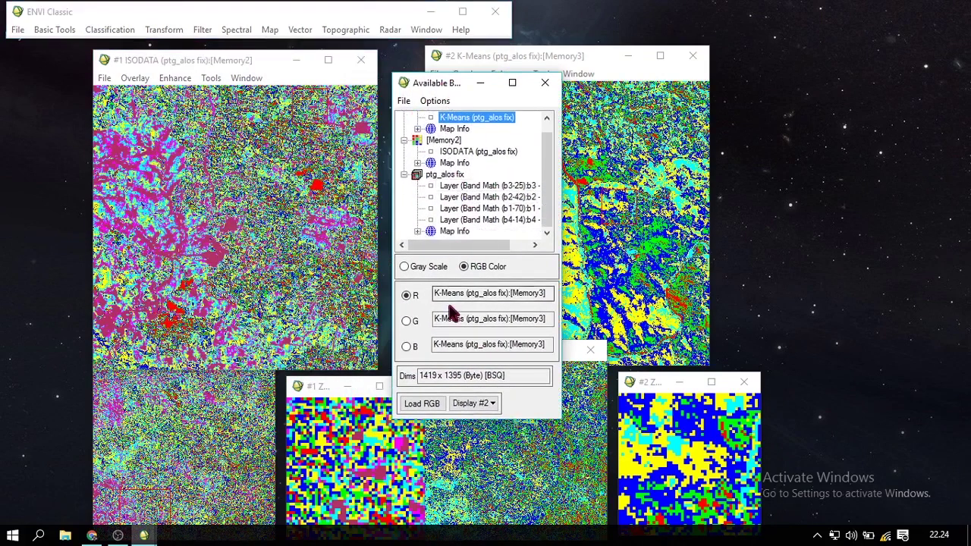
left_click(447, 189)
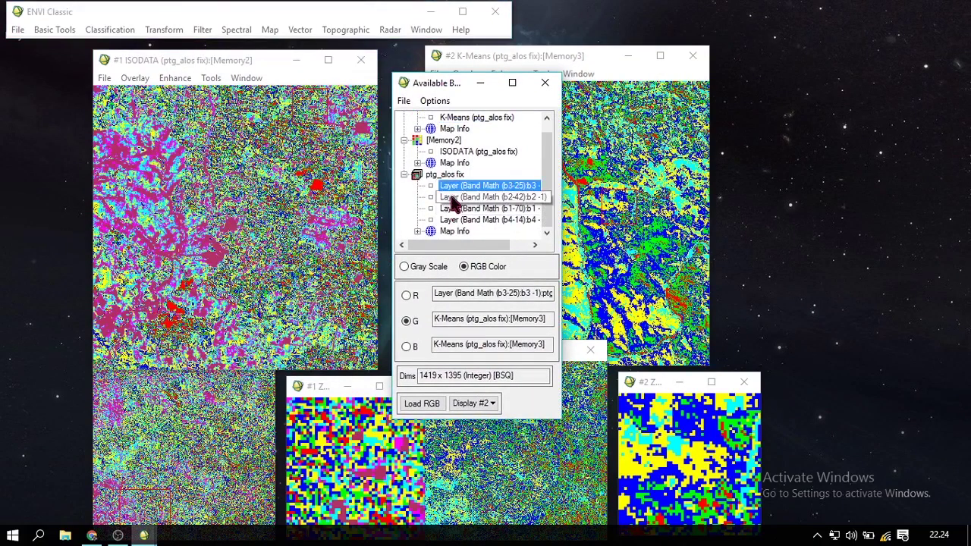
left_click(453, 198)
left_click(455, 208)
left_click(474, 403)
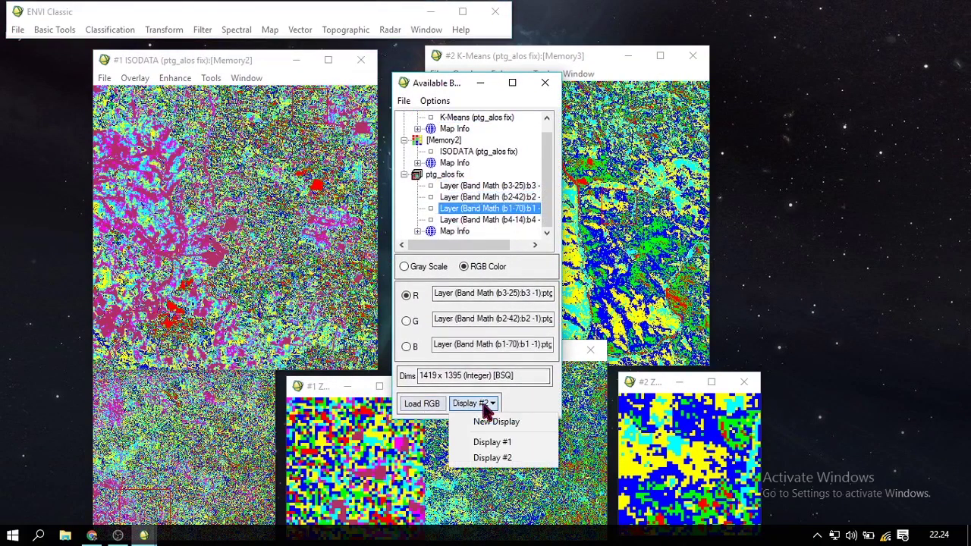
left_click(494, 423)
left_click(424, 402)
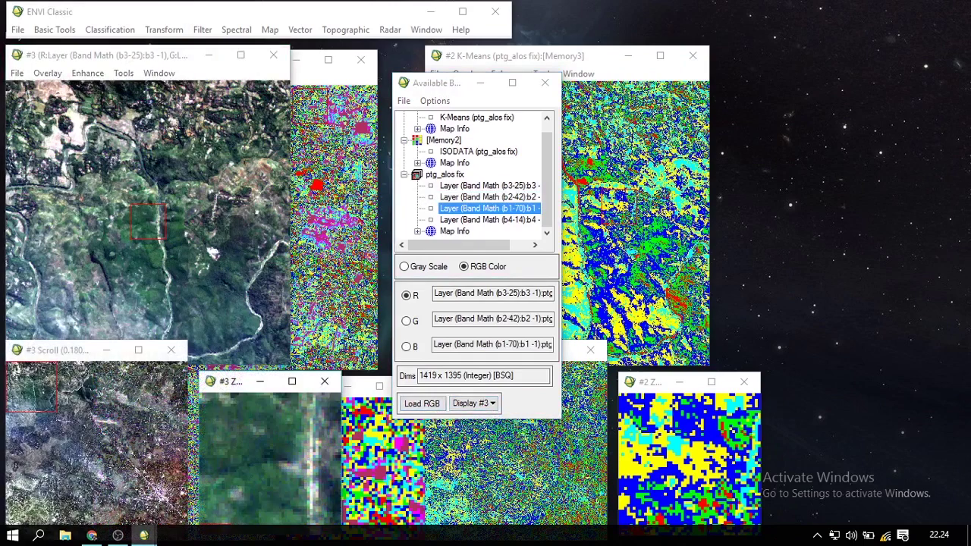
Step: Open the ROI Tool for the ptg_alos fix RGB display, enter Sungai as the first region's name, and place the image beside the tool
left_click(242, 55)
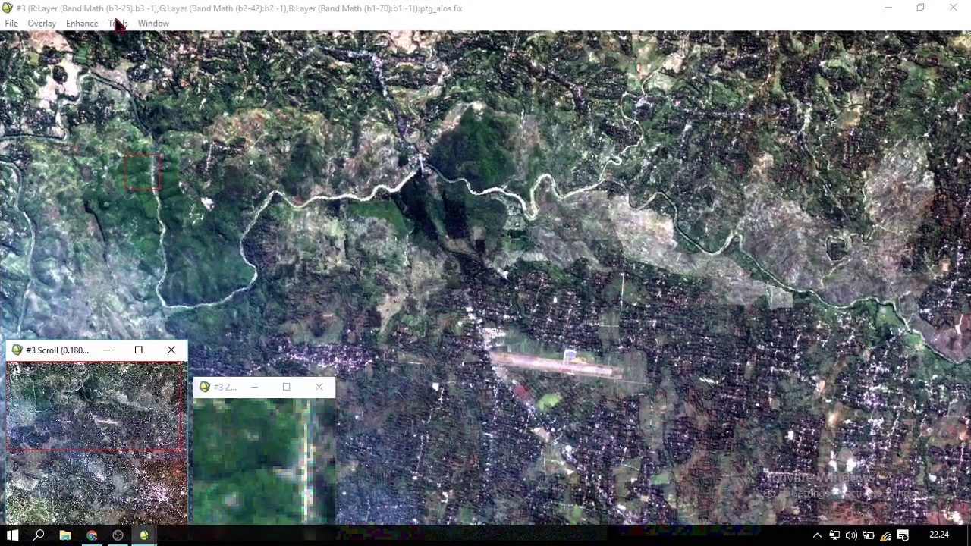
left_click(44, 24)
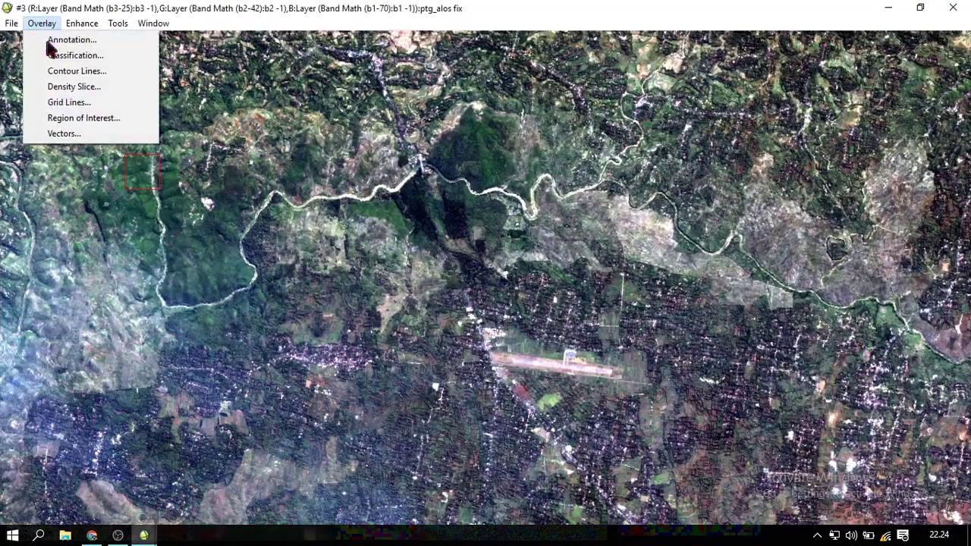
left_click(79, 120)
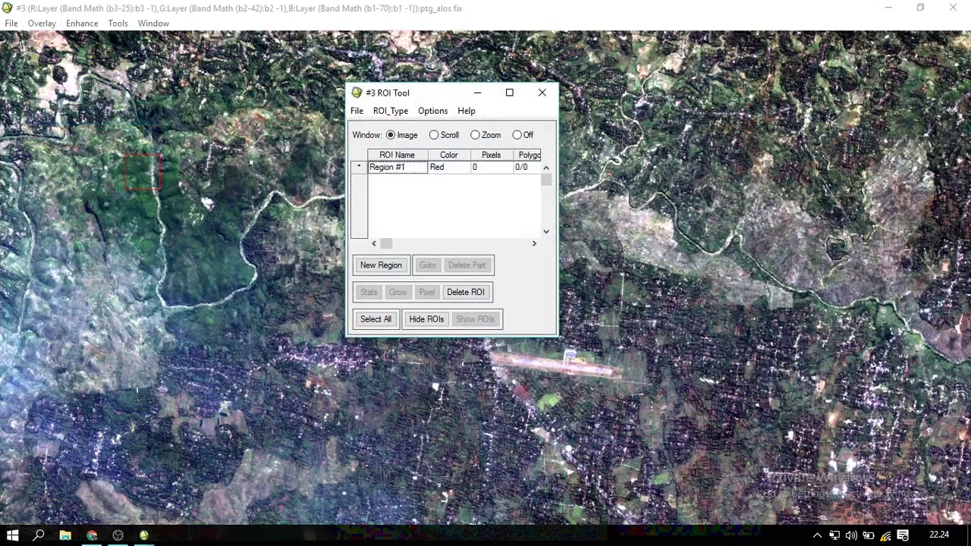
left_click(406, 167)
type("Sungai")
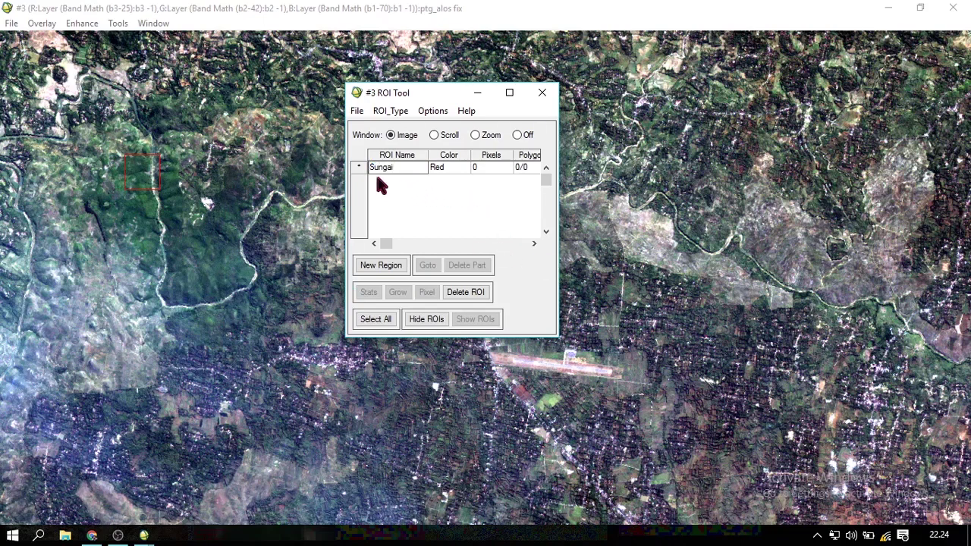
double_click(455, 9)
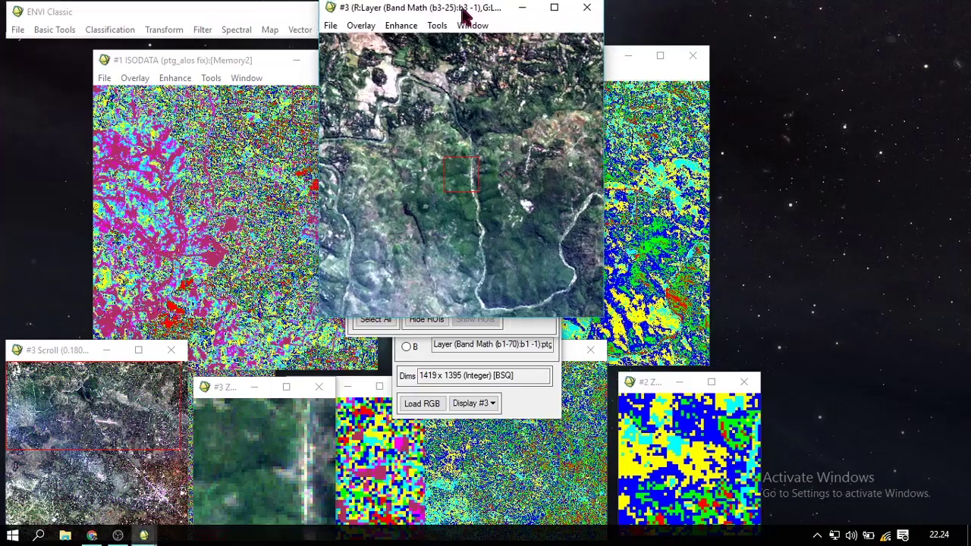
left_click_drag(462, 15, 184, 18)
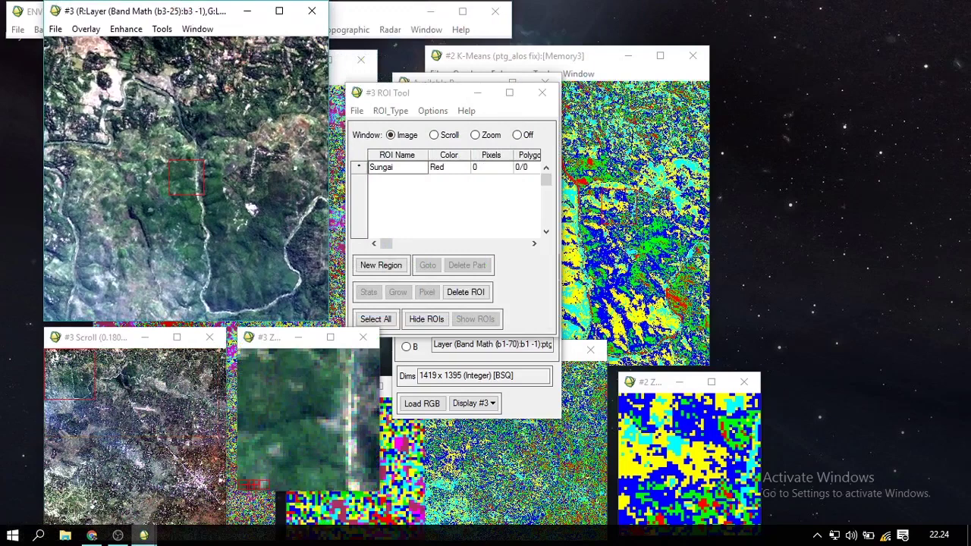
Step: Try drawing a polygon region near the river in the main image window, and delete that region
right_click(213, 198)
right_click(220, 198)
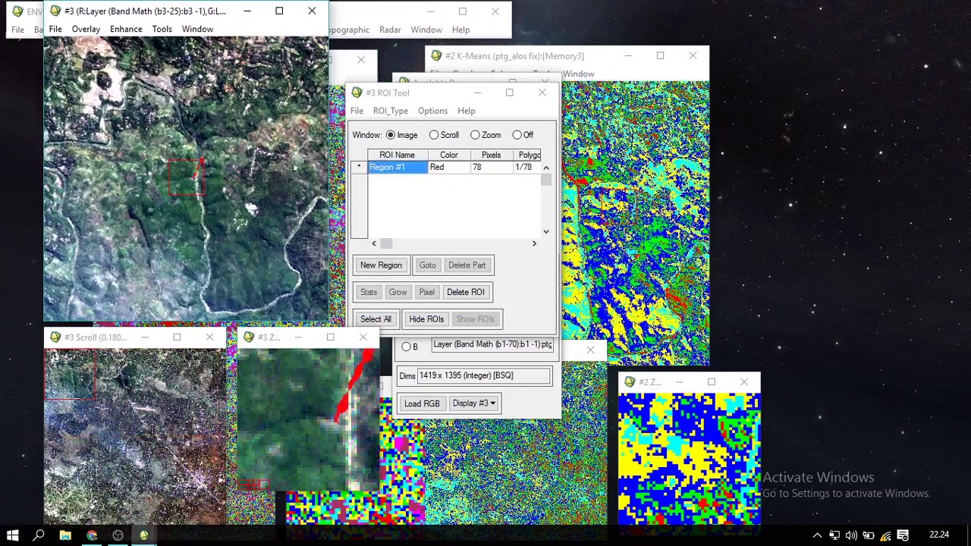
left_click(480, 291)
Step: Set region drawing to the Zoom window and magnify the zoom view over the river channel
left_click(476, 135)
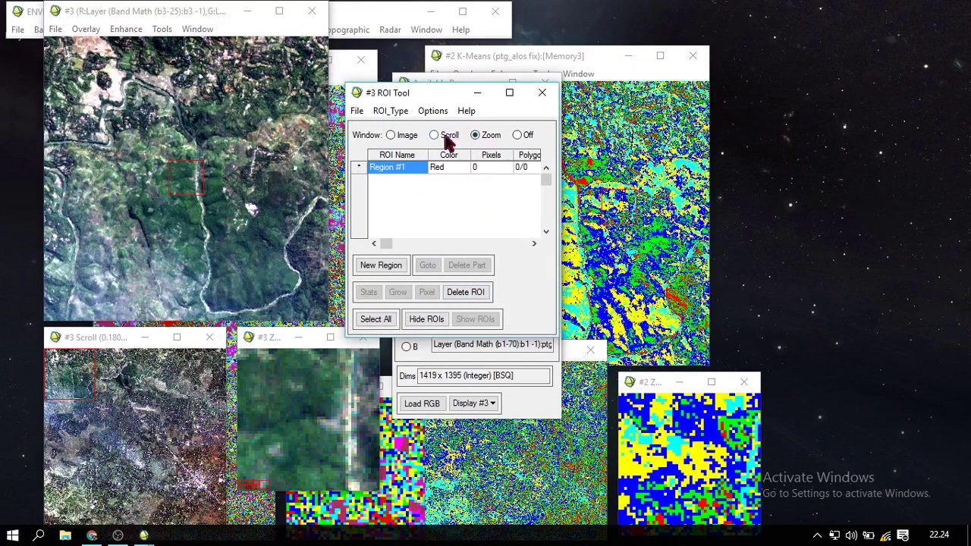
left_click(198, 175)
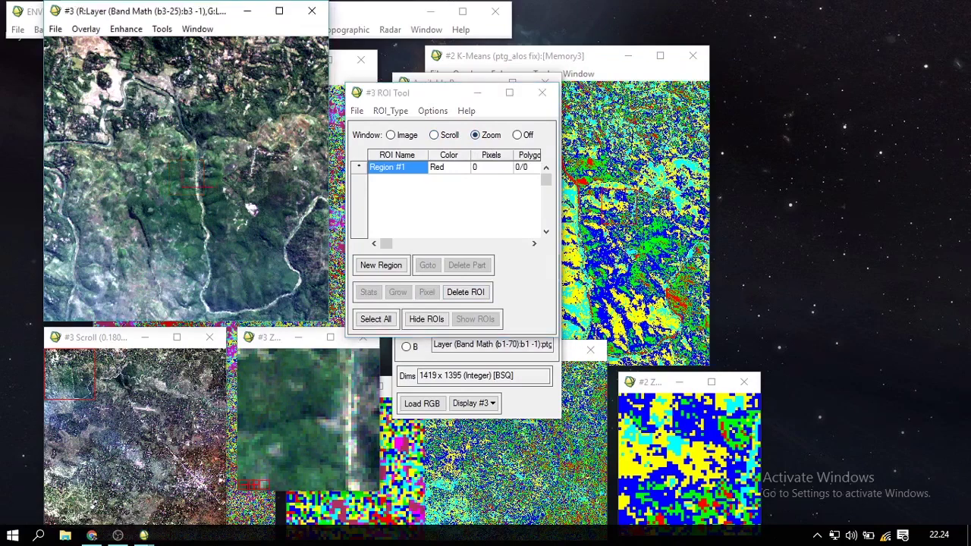
left_click(197, 184)
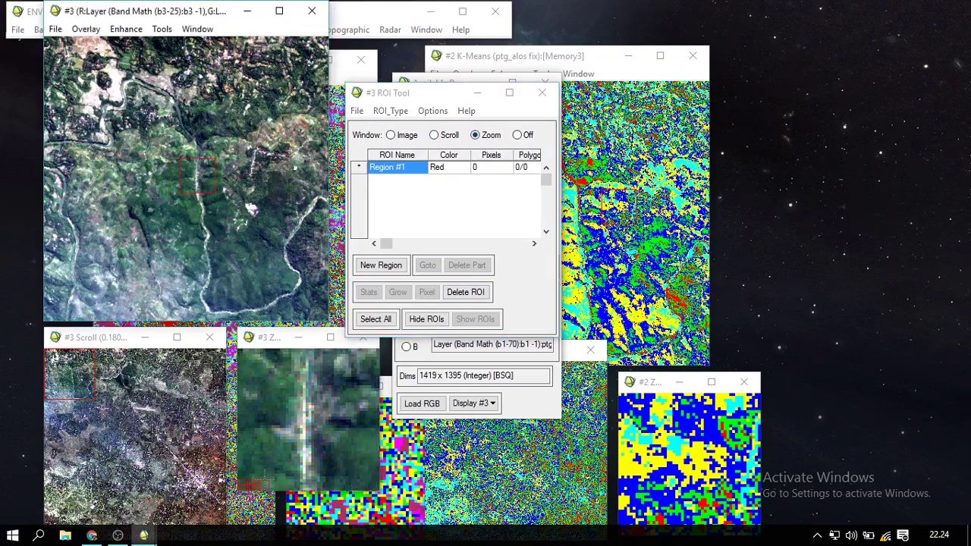
left_click(251, 483)
left_click(251, 483)
left_click(251, 483)
left_click(251, 483)
left_click(251, 483)
left_click(251, 483)
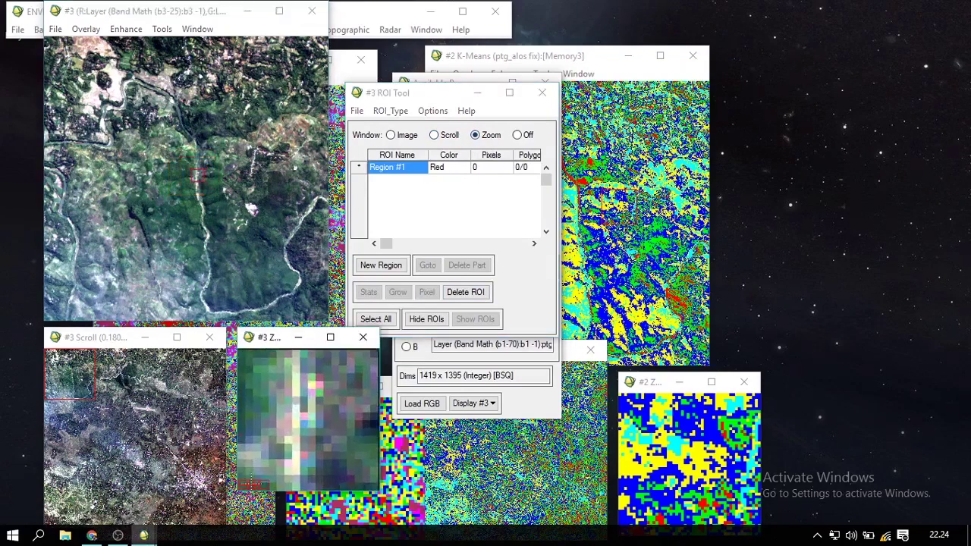
left_click(251, 483)
left_click(252, 483)
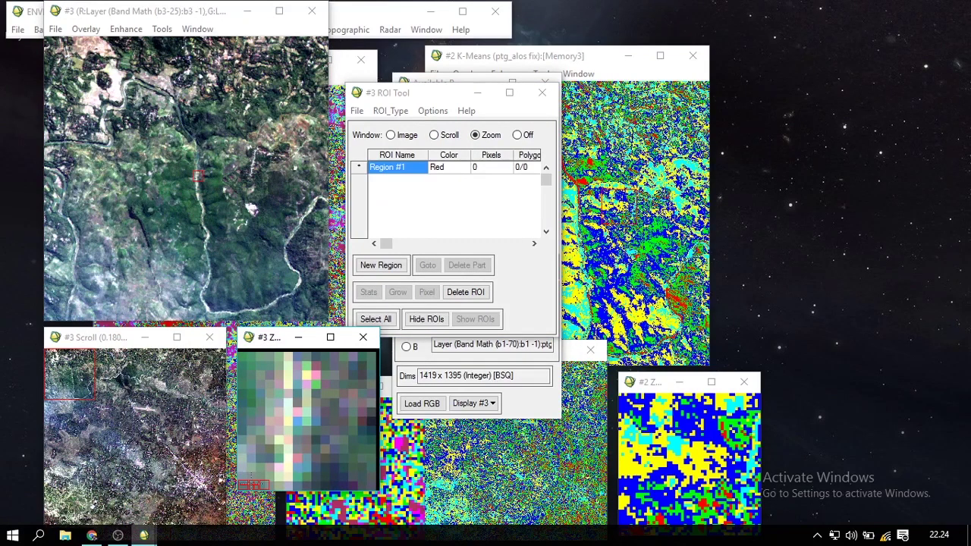
Step: Draw and close a narrow polygon region over the bright river pixels in the zoom view
left_click(275, 437)
left_click(283, 454)
left_click(310, 454)
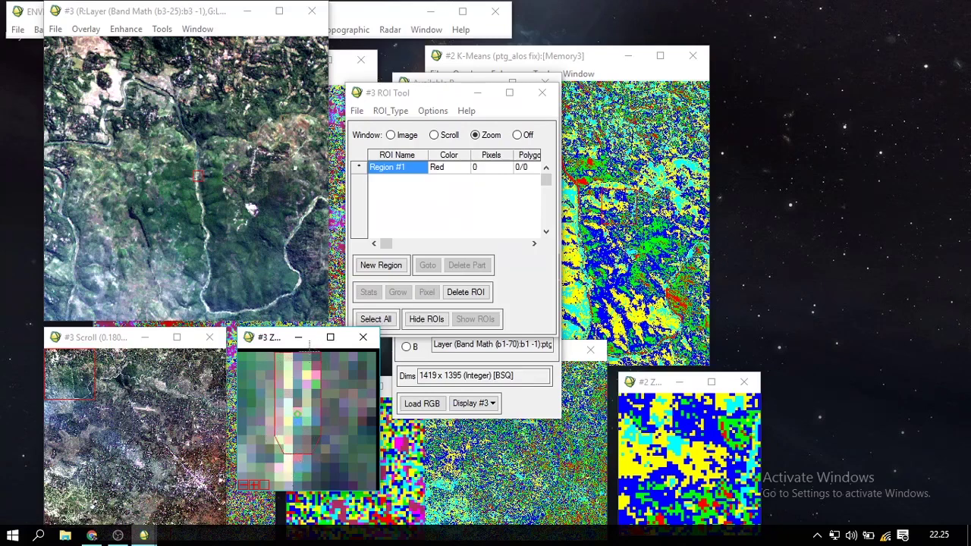
right_click(321, 353)
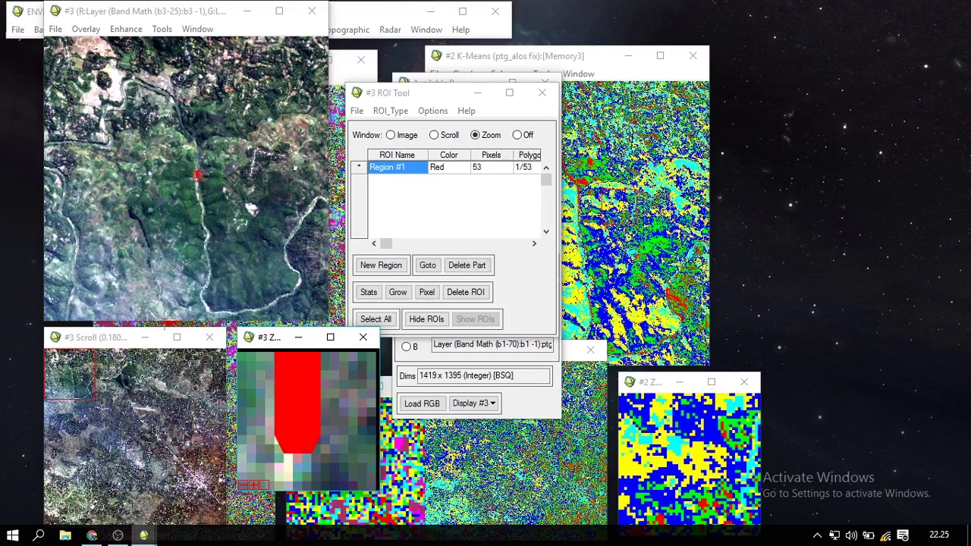
Step: Rename the river region as Sungai
left_click(145, 411)
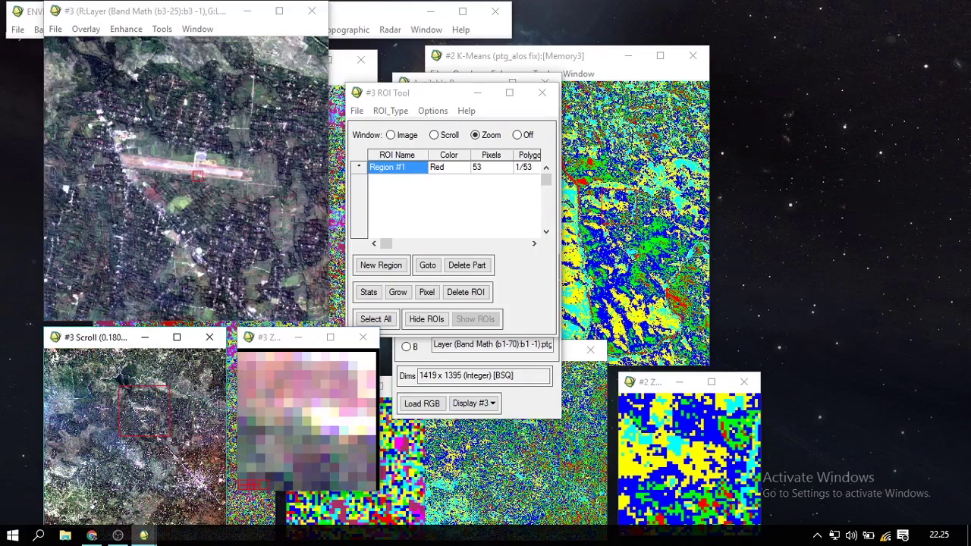
left_click(122, 374)
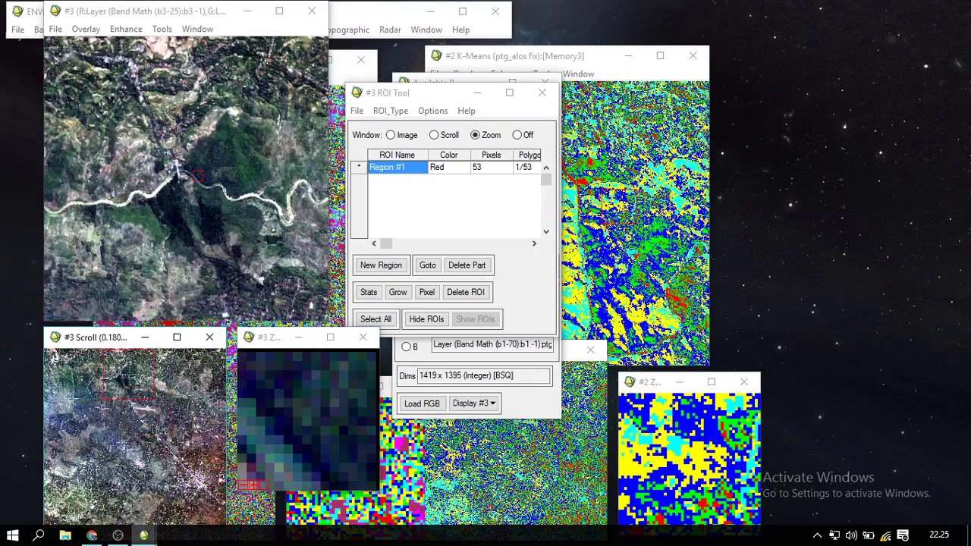
left_click_drag(129, 374, 130, 374)
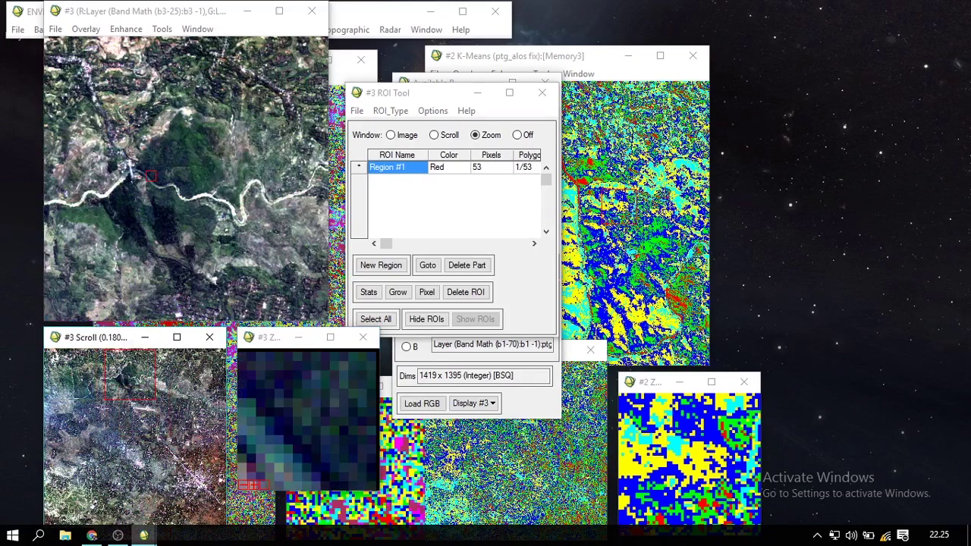
left_click(83, 403)
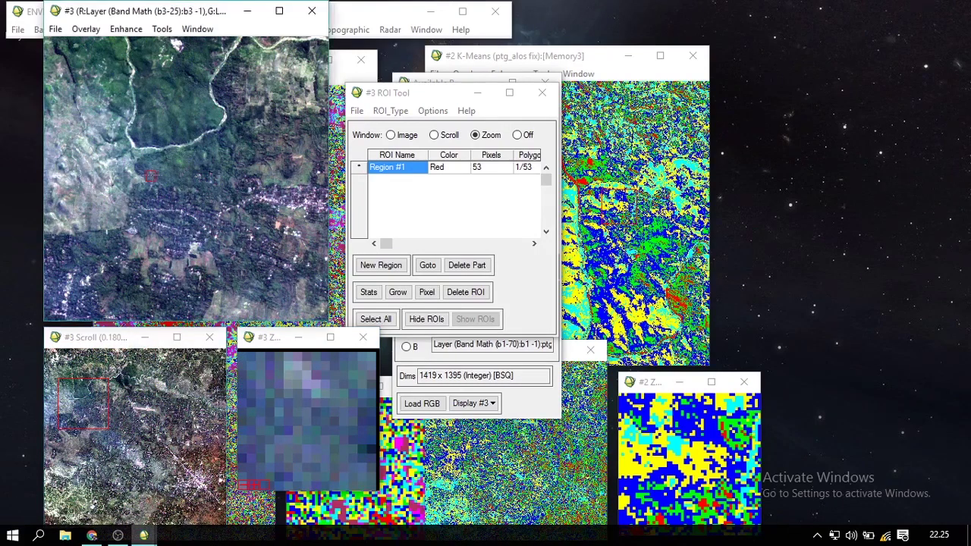
left_click(173, 197)
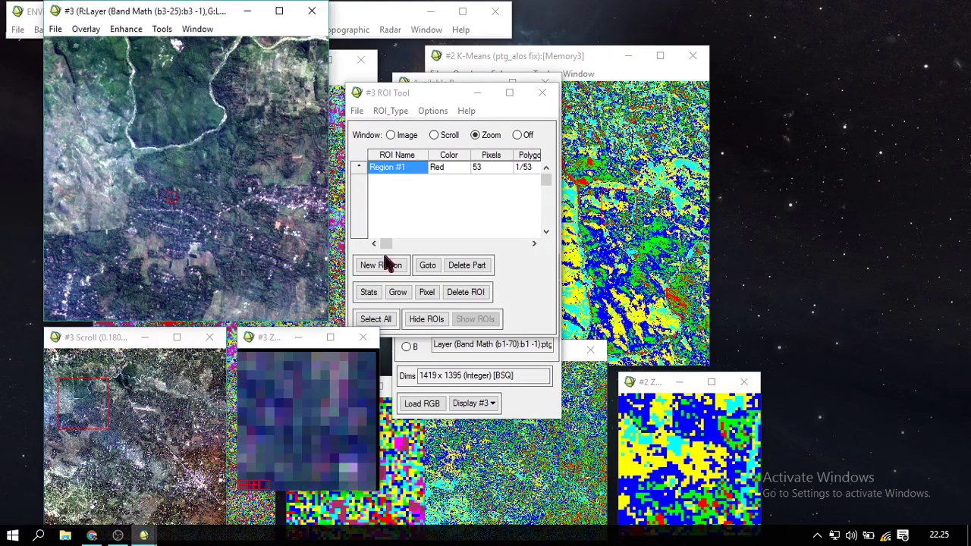
double_click(405, 174)
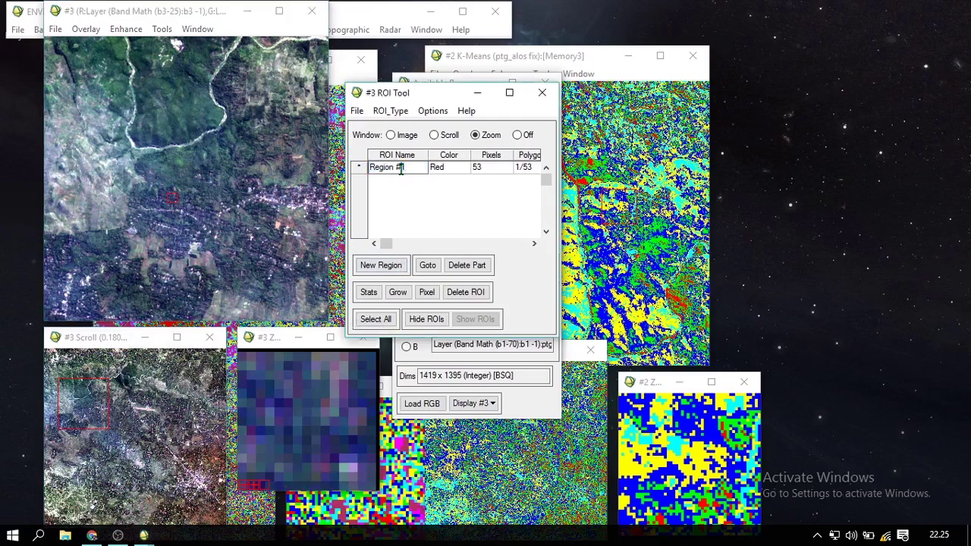
type("Sungai")
key("Return")
Step: Add a second region to the region list and name it Vegetasi
left_click(381, 265)
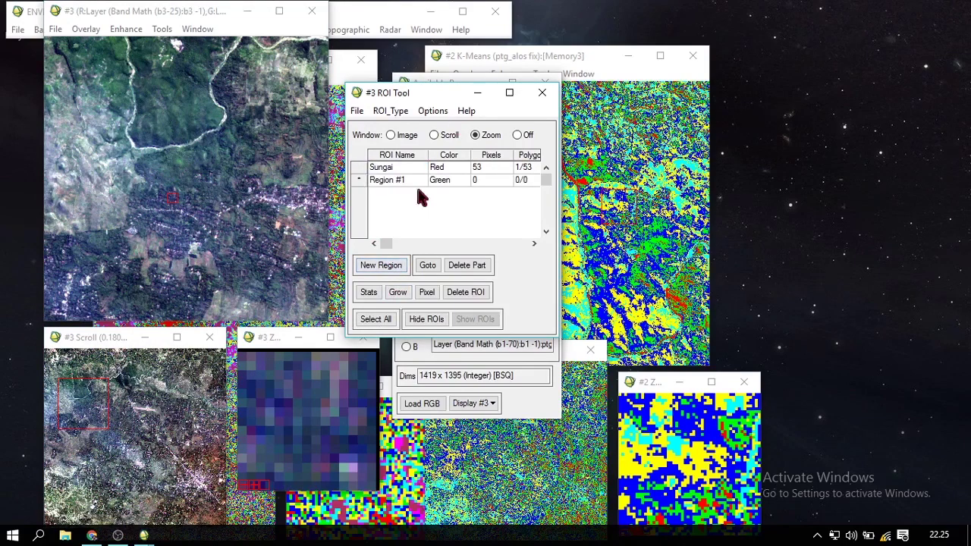
double_click(407, 181)
type("Vegetasi")
key("Return")
left_click(187, 199)
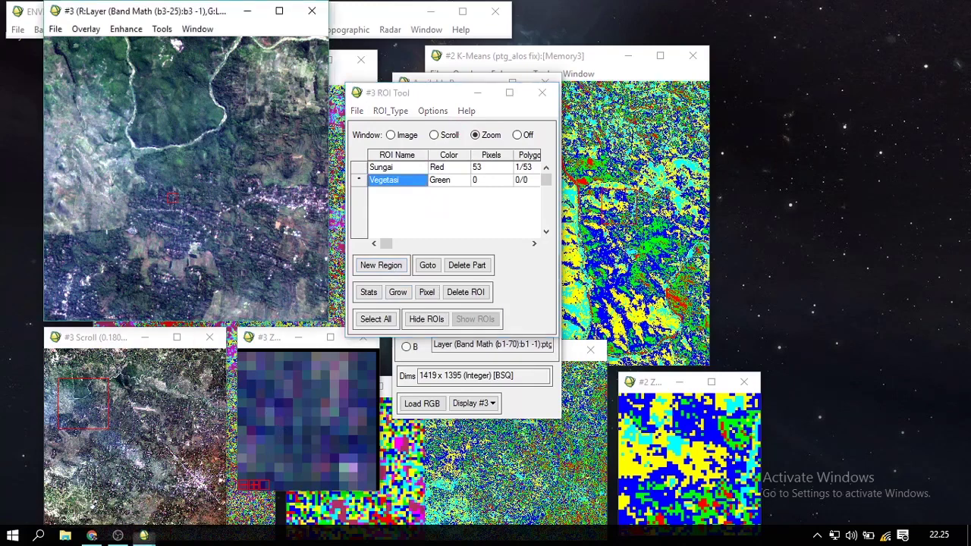
left_click_drag(197, 201, 175, 202)
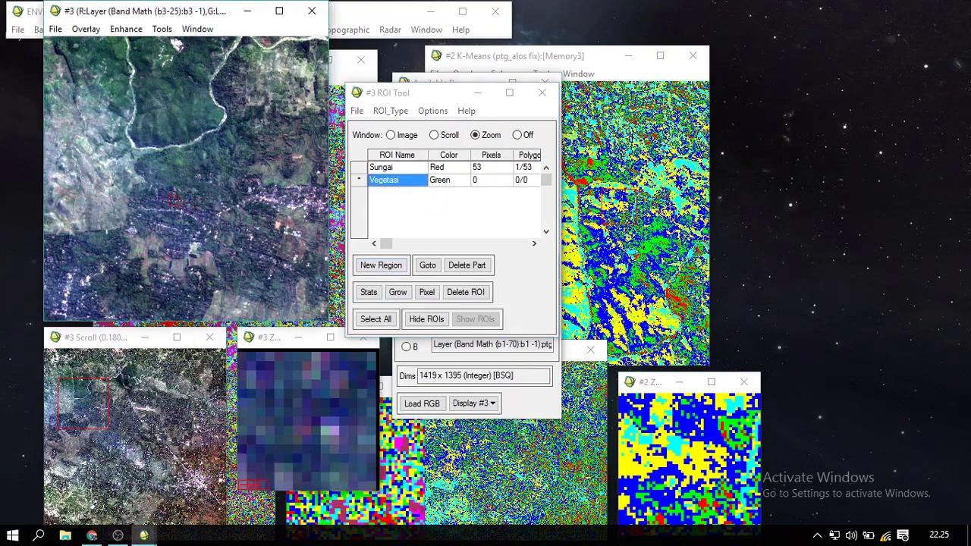
Step: Draw and close a square Vegetasi polygon of about 49 pixels over the dark pixels in the zoom view
left_click(267, 391)
left_click(267, 454)
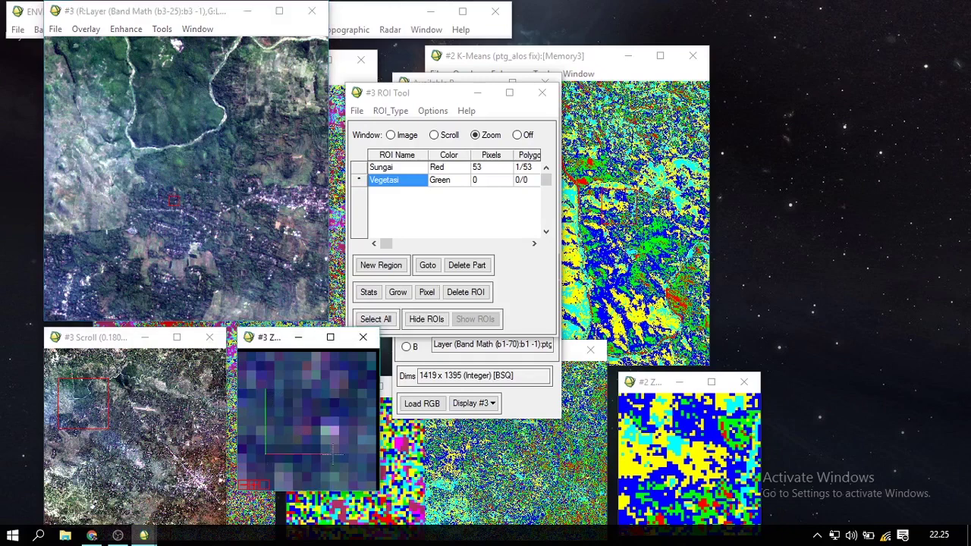
left_click(330, 454)
left_click(331, 389)
right_click(333, 389)
right_click(333, 389)
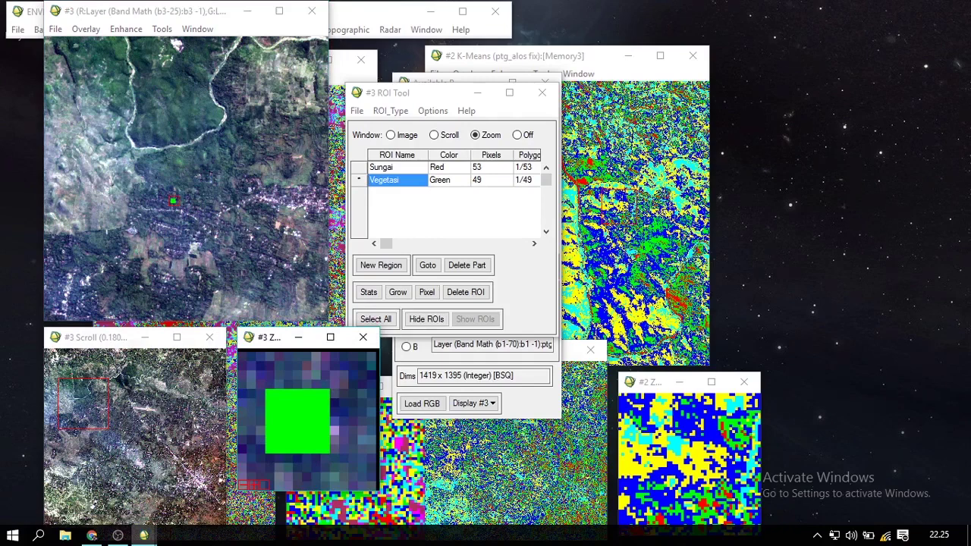
Step: Locate an open-land area southeast of the bright town patch and add a third region named Lahan Terbuka
left_click(141, 402)
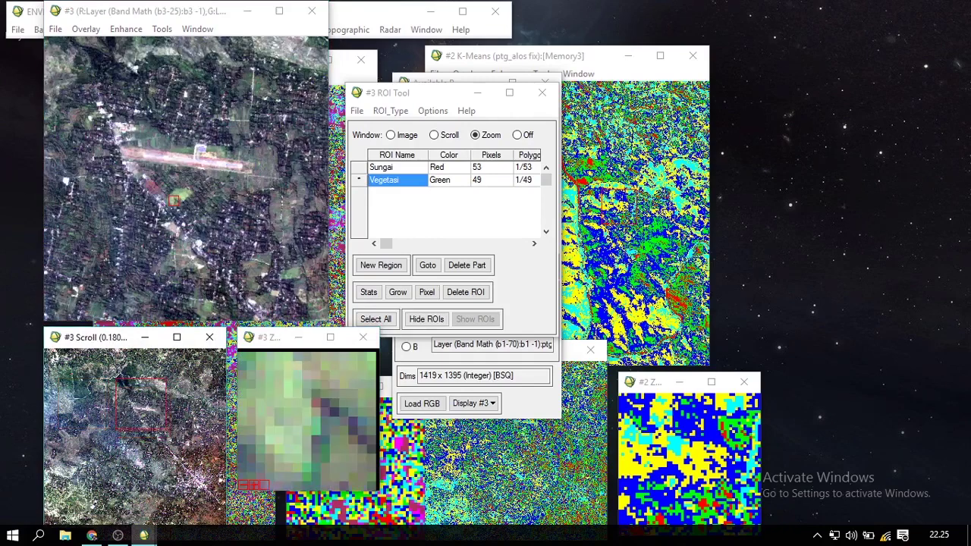
left_click_drag(141, 403, 144, 401)
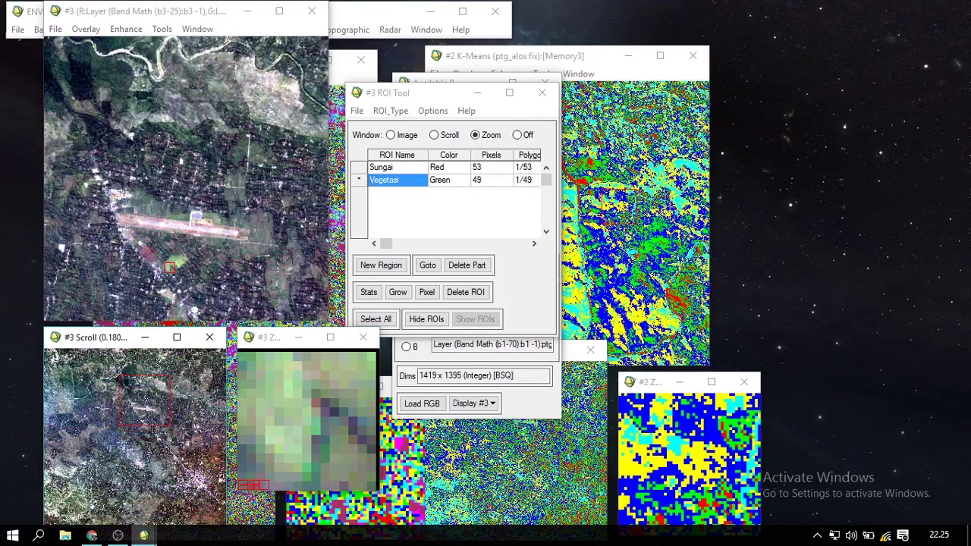
left_click(111, 417)
left_click(118, 429)
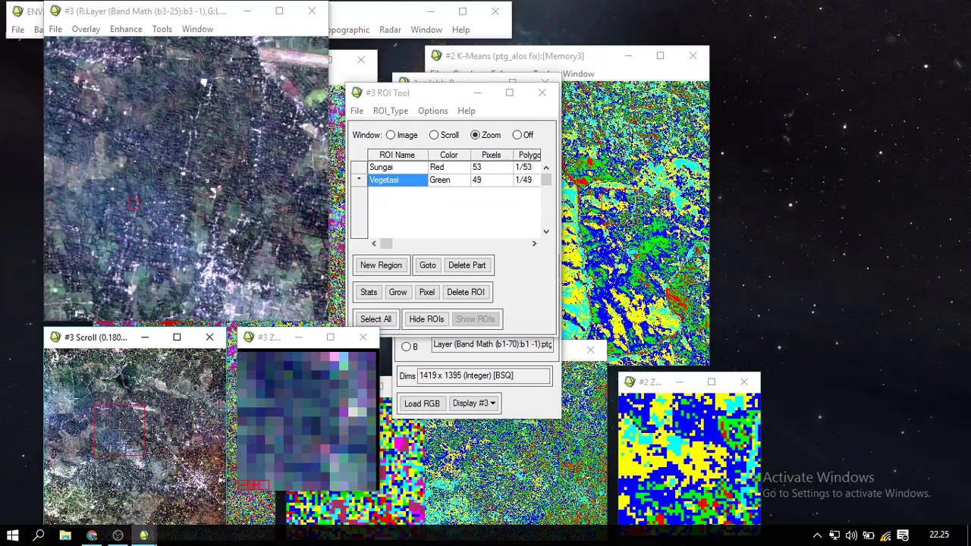
left_click(124, 447)
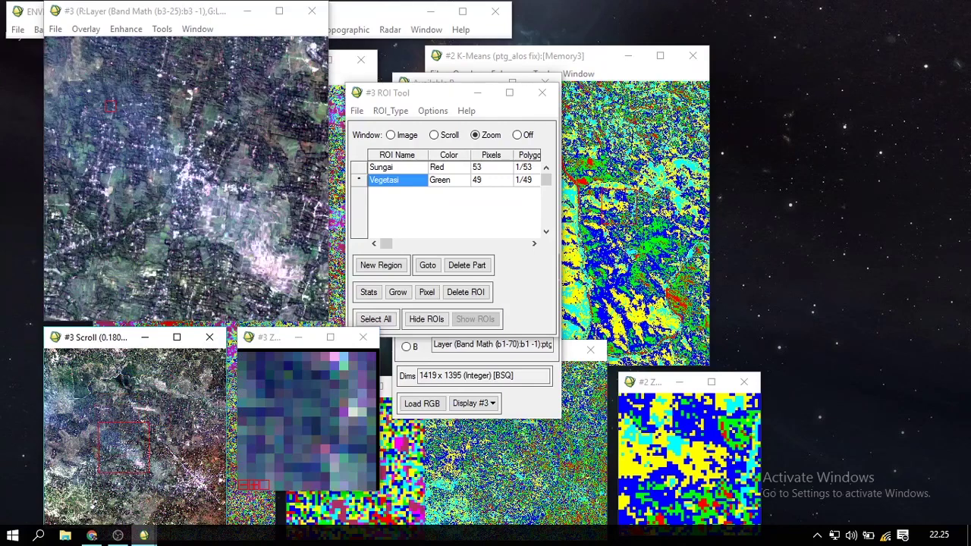
left_click(139, 447)
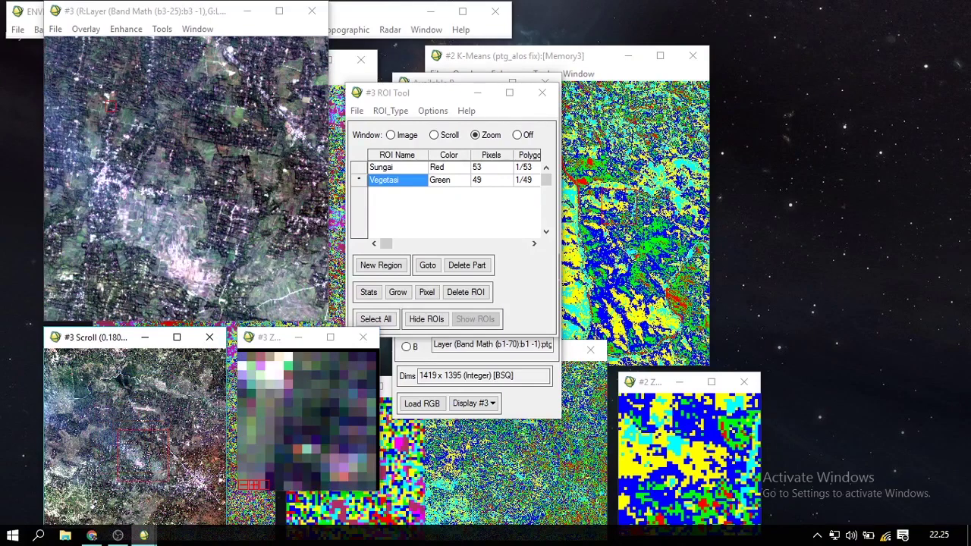
left_click_drag(142, 456, 143, 458)
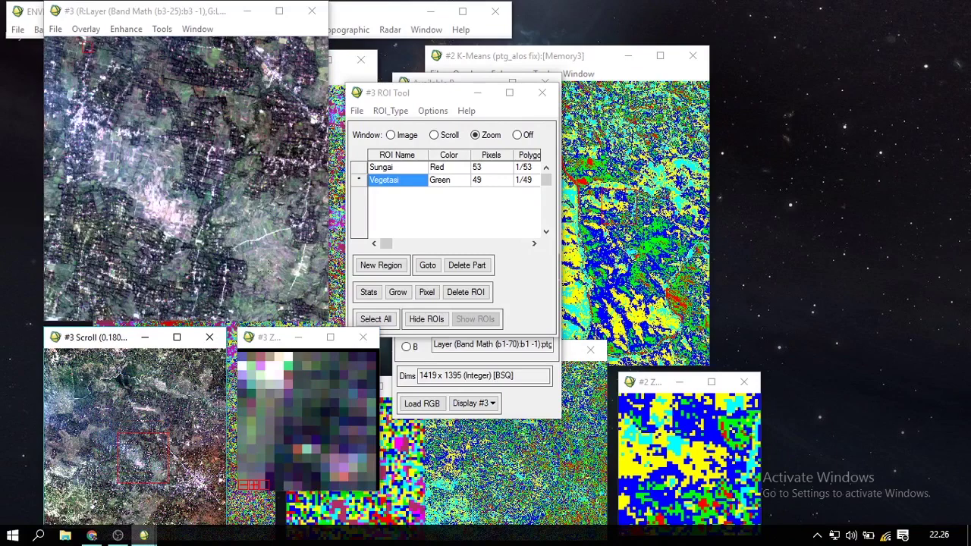
left_click(273, 260)
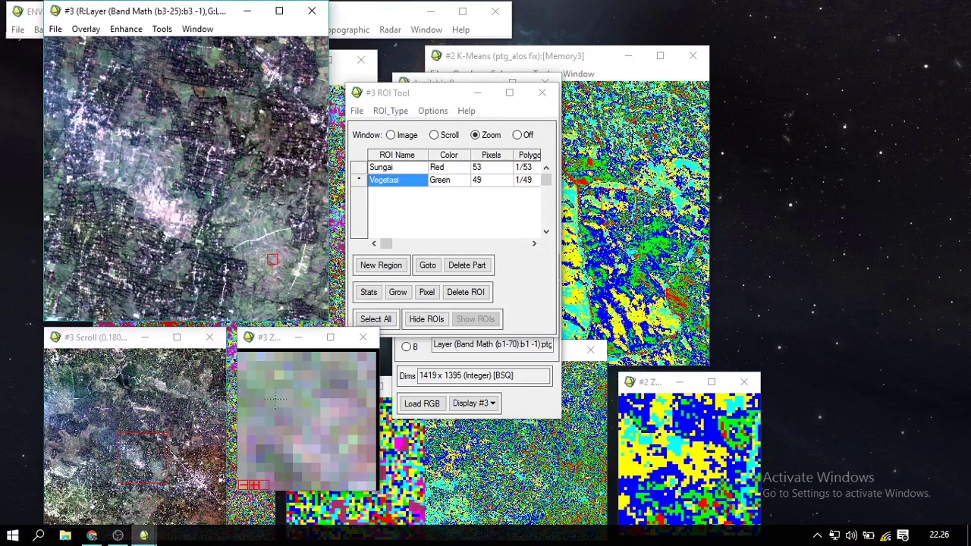
left_click(373, 265)
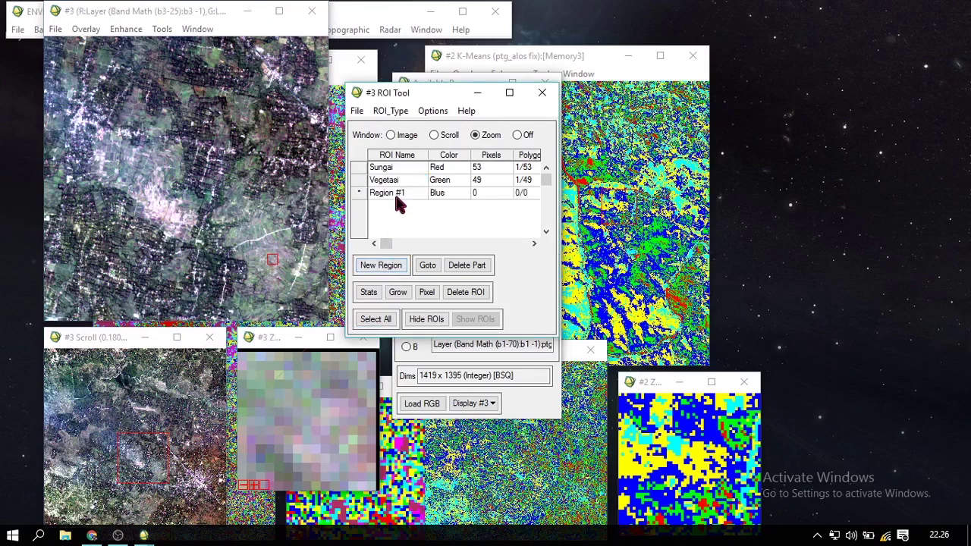
double_click(391, 193)
type("Lahan Terbuka")
key("Return")
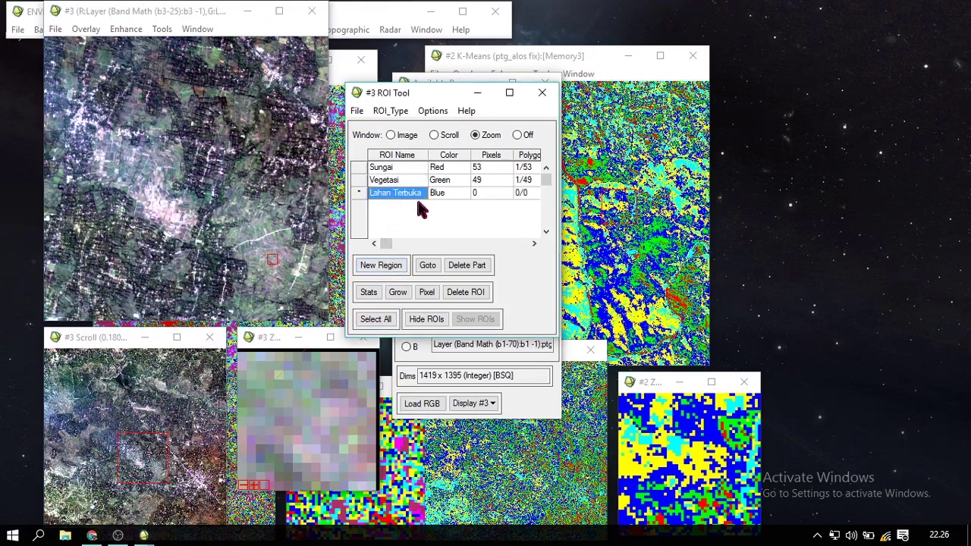
Step: Draw and close a five-point Lahan Terbuka polygon of about 30 pixels over the open land in the zoom view
left_click(266, 390)
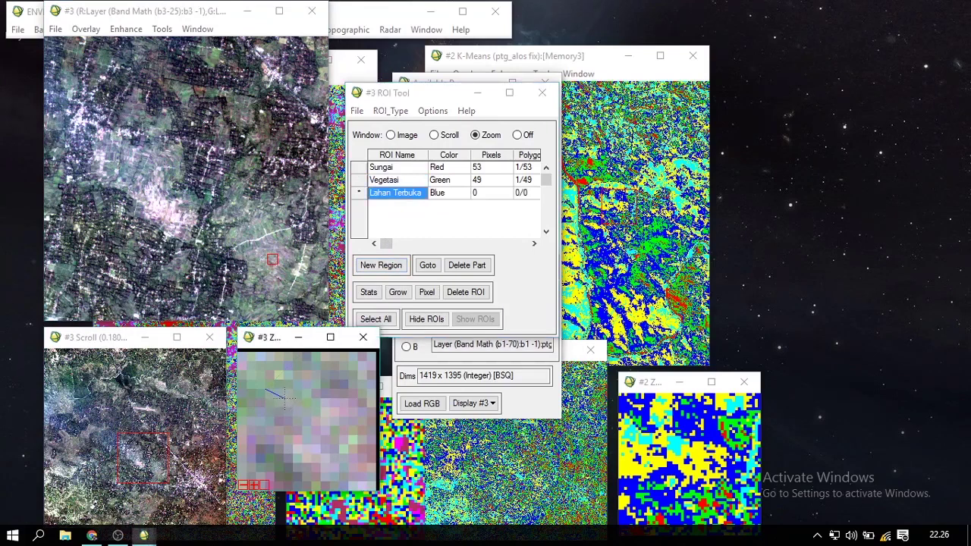
left_click(284, 400)
left_click(286, 447)
left_click(322, 457)
left_click(329, 389)
right_click(330, 389)
right_click(317, 383)
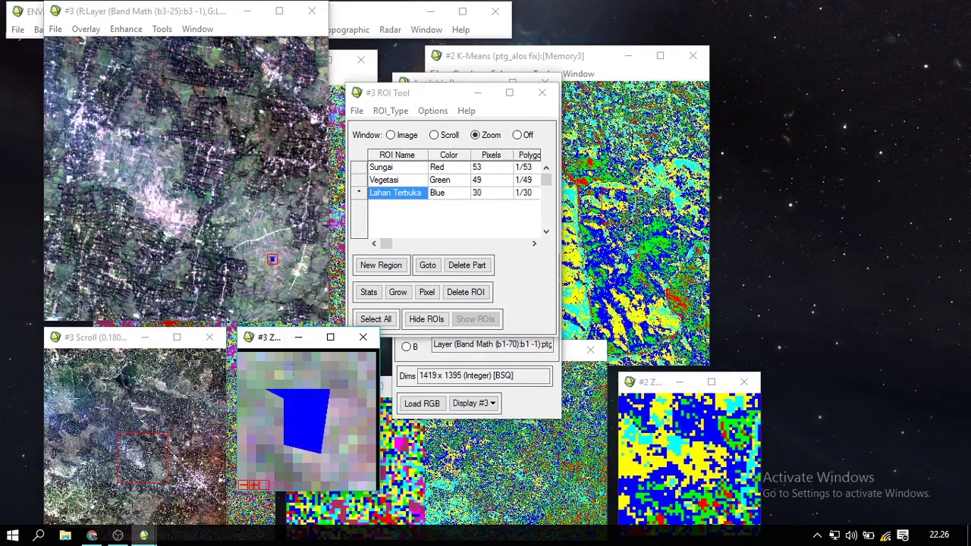
Step: Extend the Lahan Terbuka region with a second polygon of about 14 pixels along the first one's upper edge
left_click(340, 380)
left_click(264, 390)
right_click(264, 390)
right_click(264, 390)
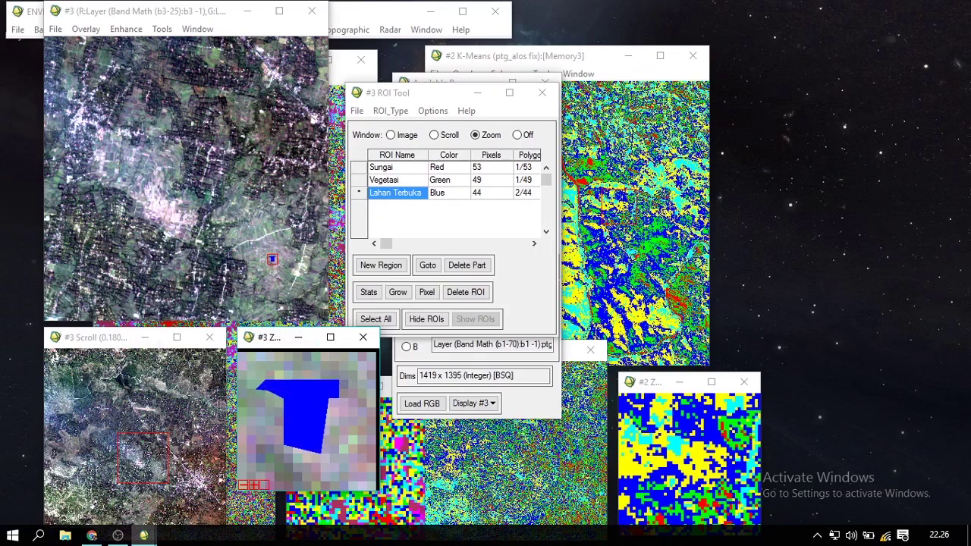
Step: Draw and close a third Lahan Terbuka polygon of about 43 pixels over the dark patch in the dense town area
left_click(171, 453)
left_click(184, 441)
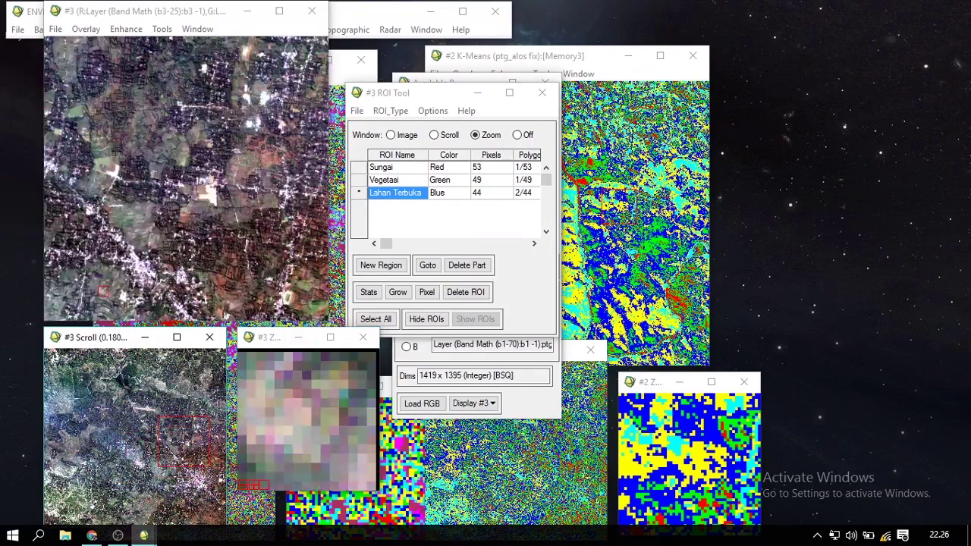
left_click(181, 465)
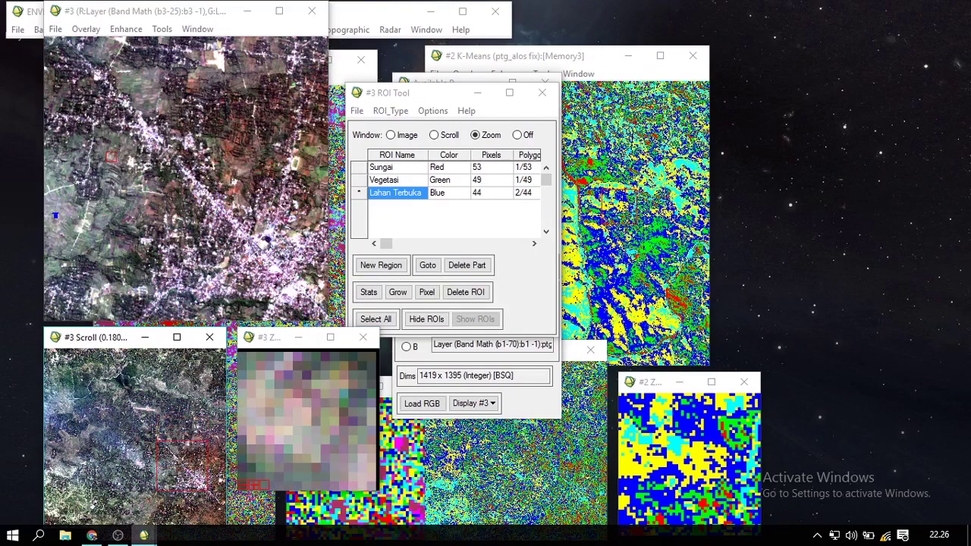
left_click(183, 470)
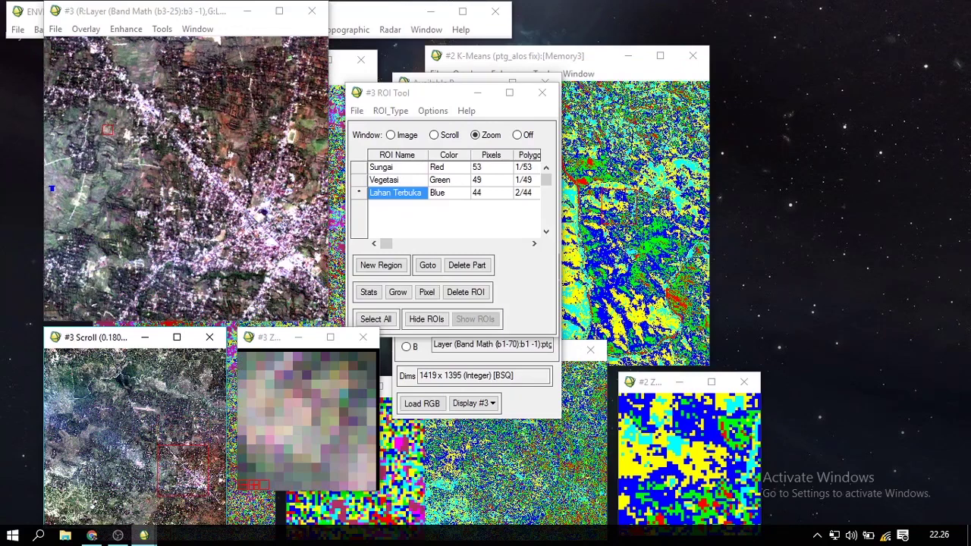
left_click(195, 458)
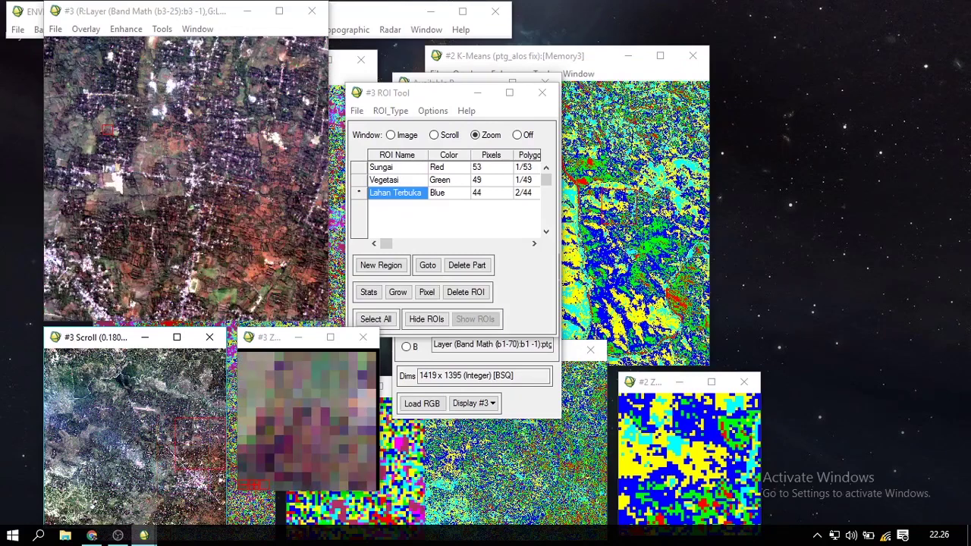
left_click(199, 459)
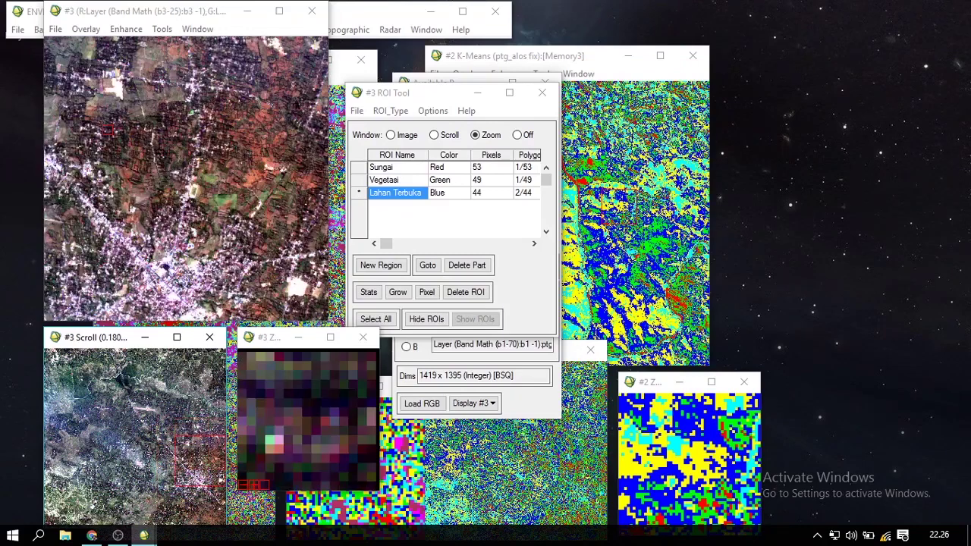
left_click(195, 478)
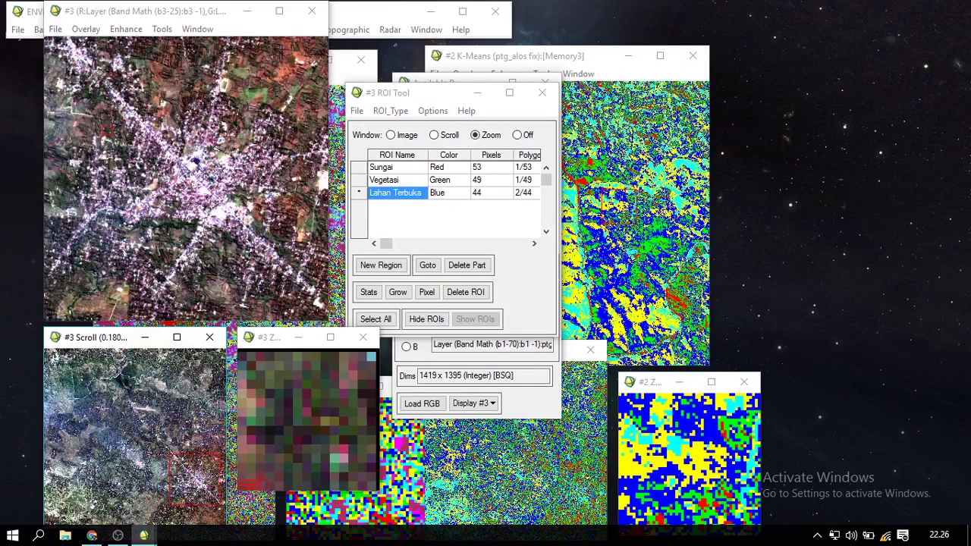
left_click_drag(216, 221, 246, 226)
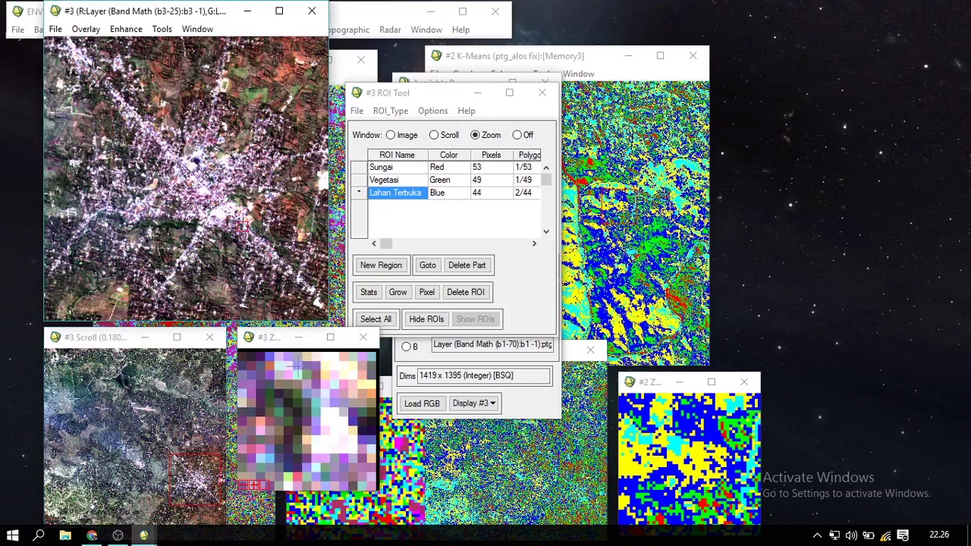
left_click(265, 380)
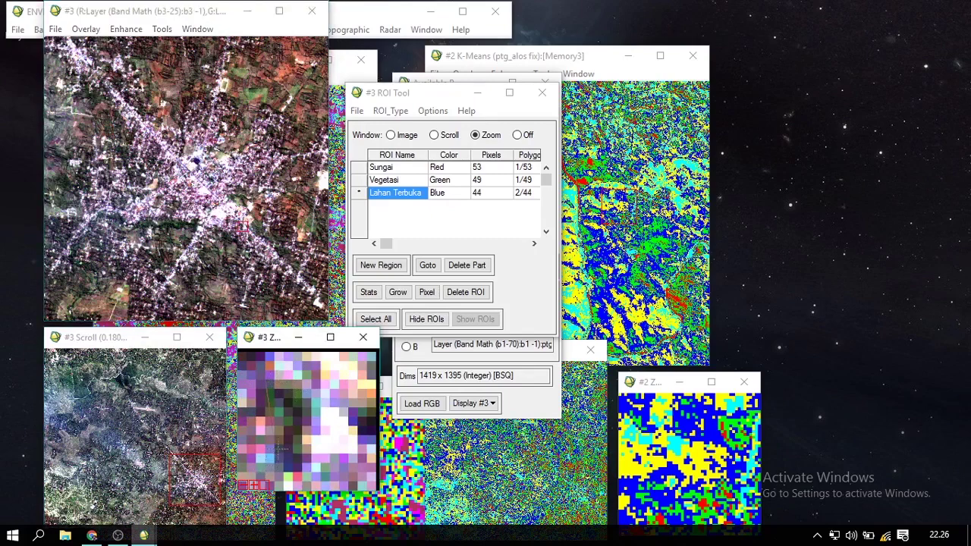
left_click(274, 444)
left_click(329, 434)
left_click(322, 370)
right_click(297, 403)
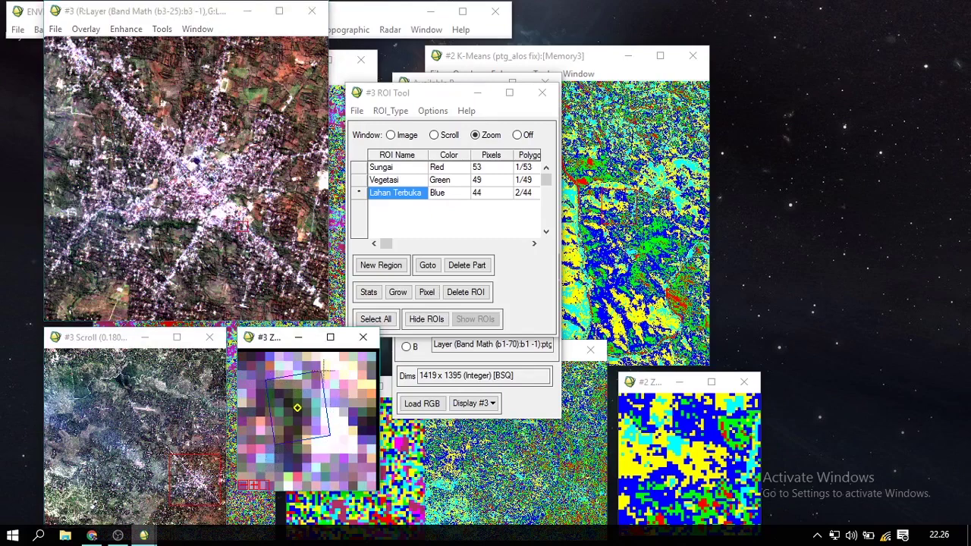
right_click(296, 403)
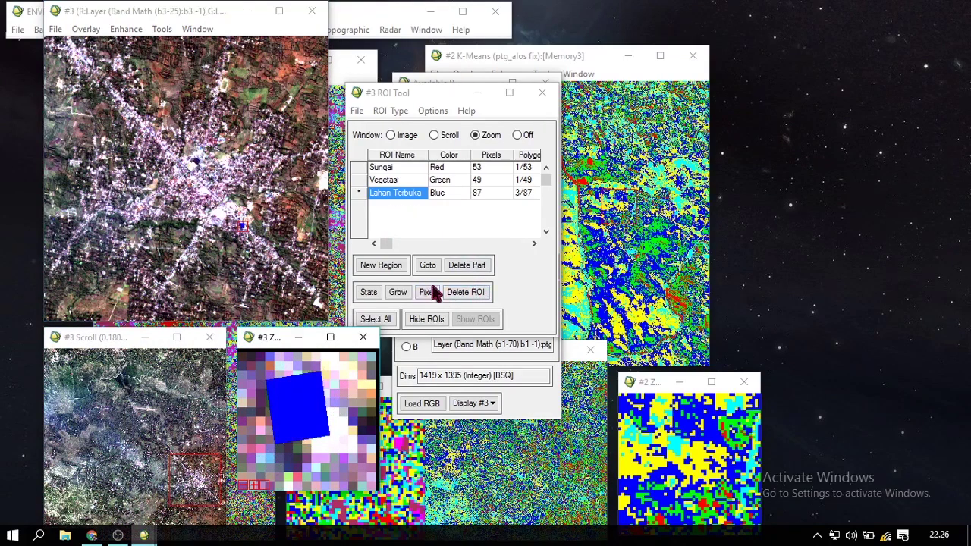
Step: Delete the Lahan Terbuka region with all its polygons from the region list
left_click(392, 112)
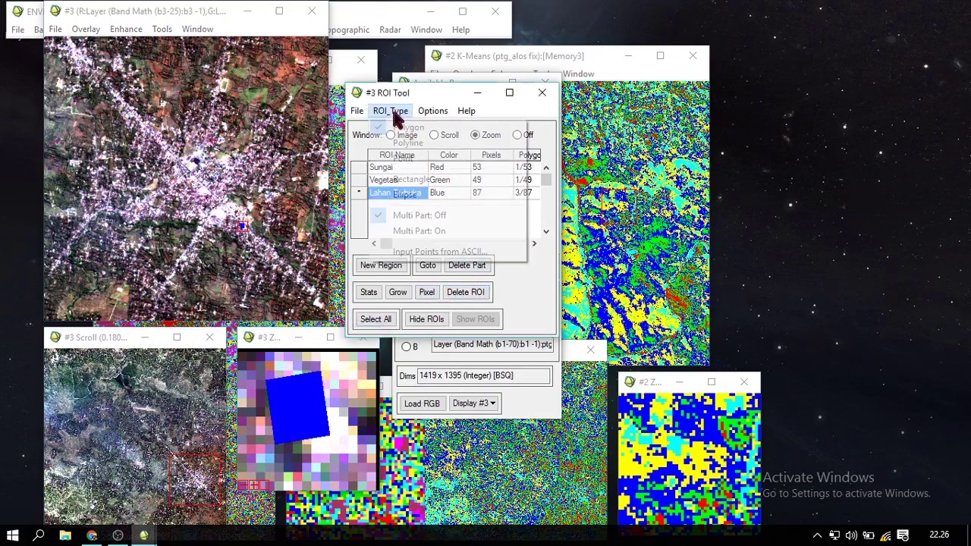
left_click(431, 107)
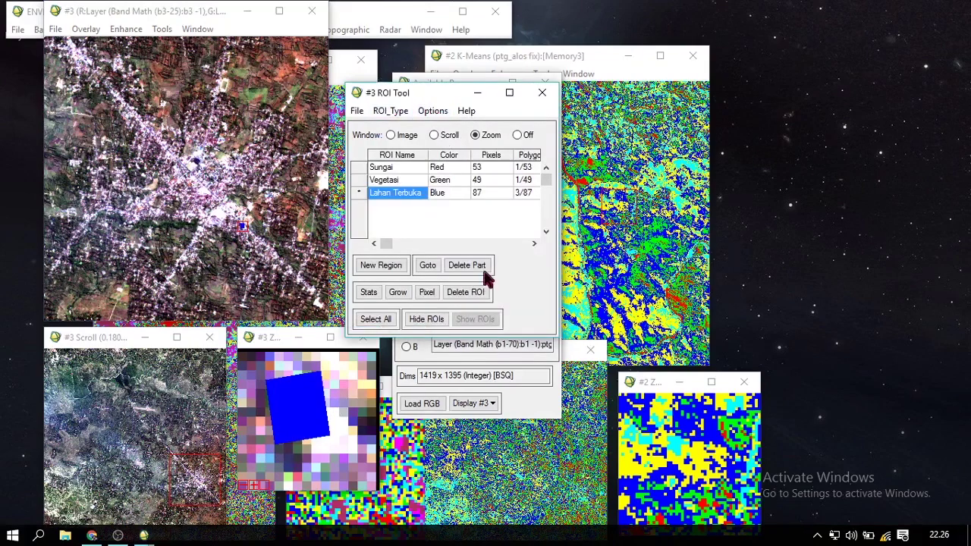
left_click(469, 295)
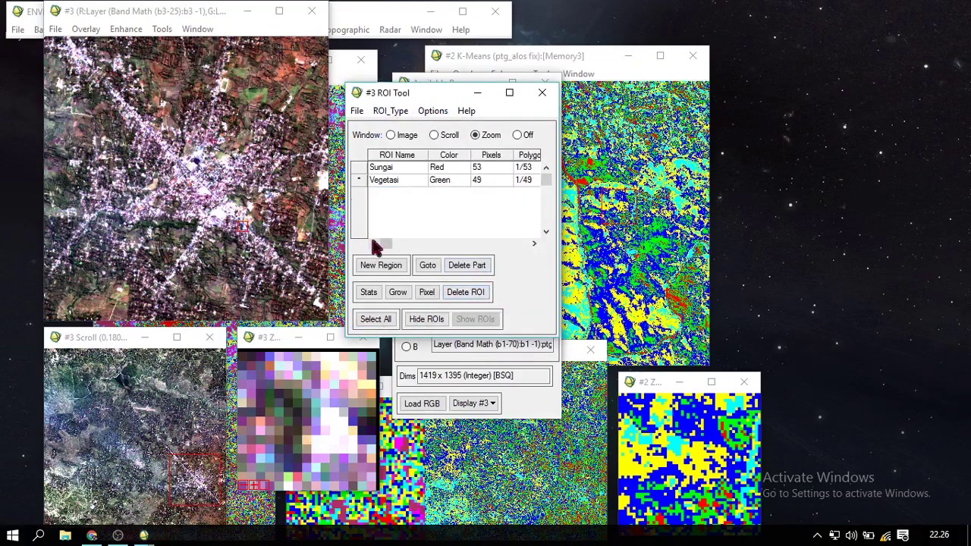
Step: Add a new blue region to the list and name it Lahan Terbuka
left_click(382, 266)
left_click(388, 195)
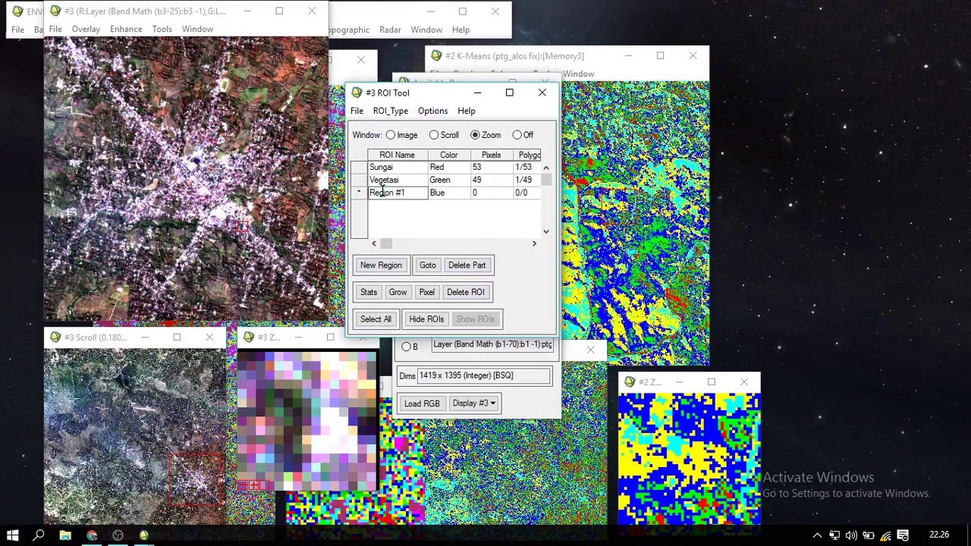
type("Lahan Terbuka")
key("Return")
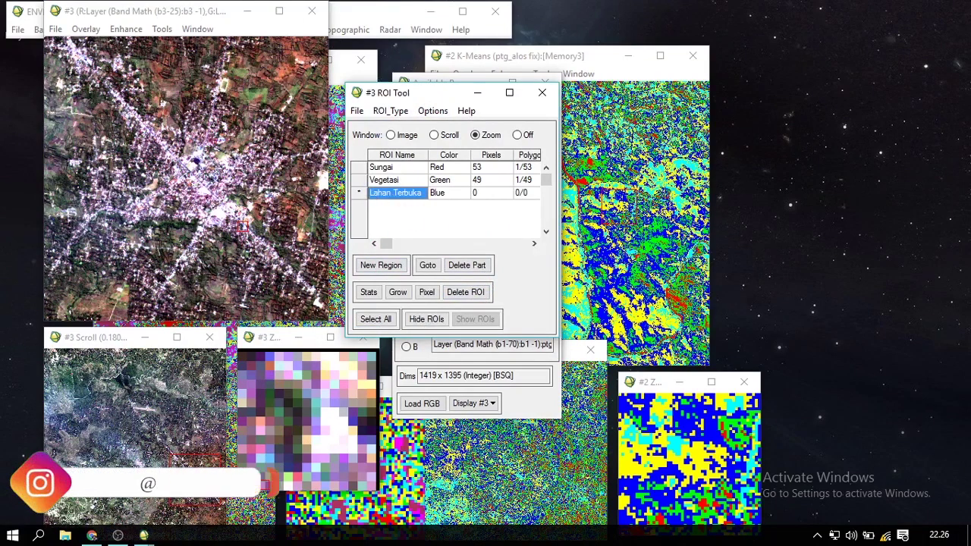
Step: Draw and close a five-sided Lahan Terbuka polygon of about 41 pixels over the open land west of the town
left_click(162, 463)
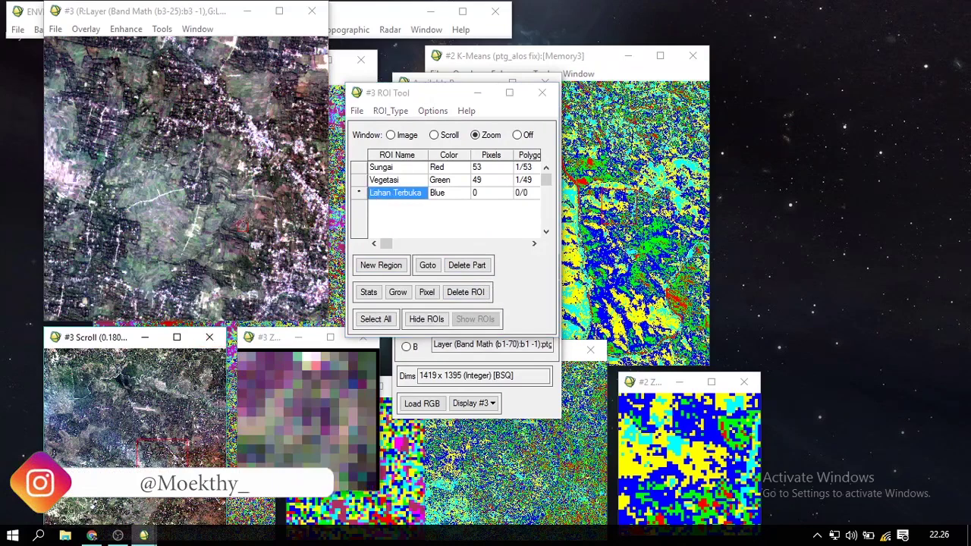
left_click(176, 217)
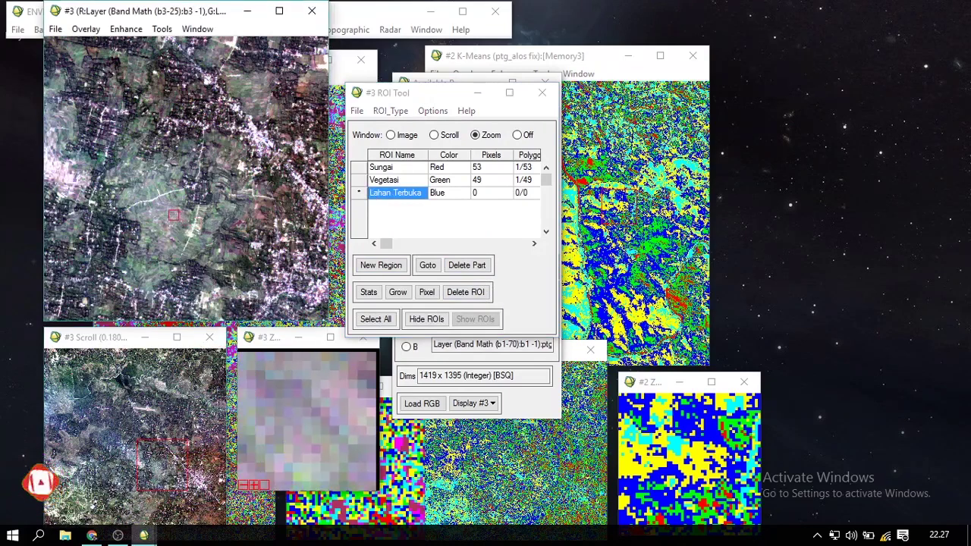
left_click(265, 398)
left_click(265, 444)
left_click(324, 443)
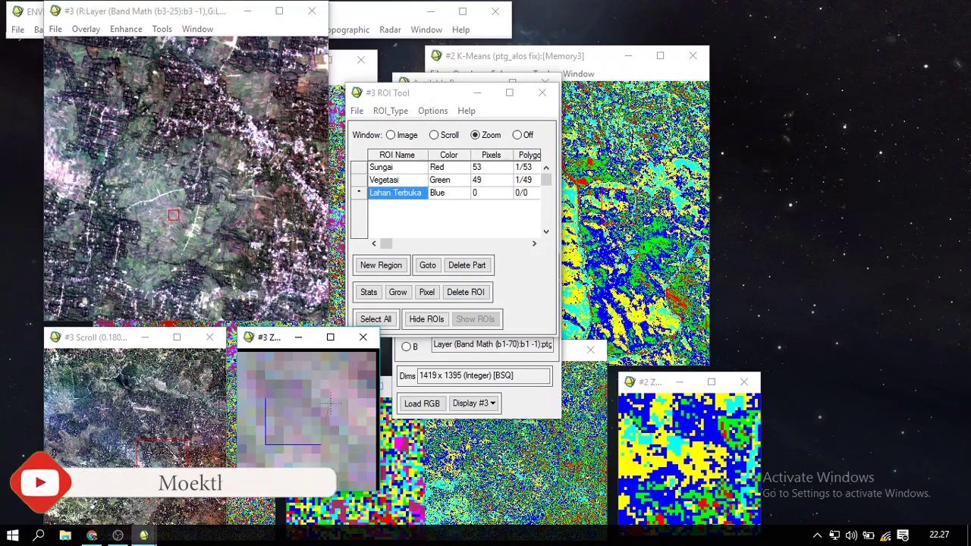
left_click(330, 399)
left_click(289, 380)
right_click(289, 380)
right_click(289, 380)
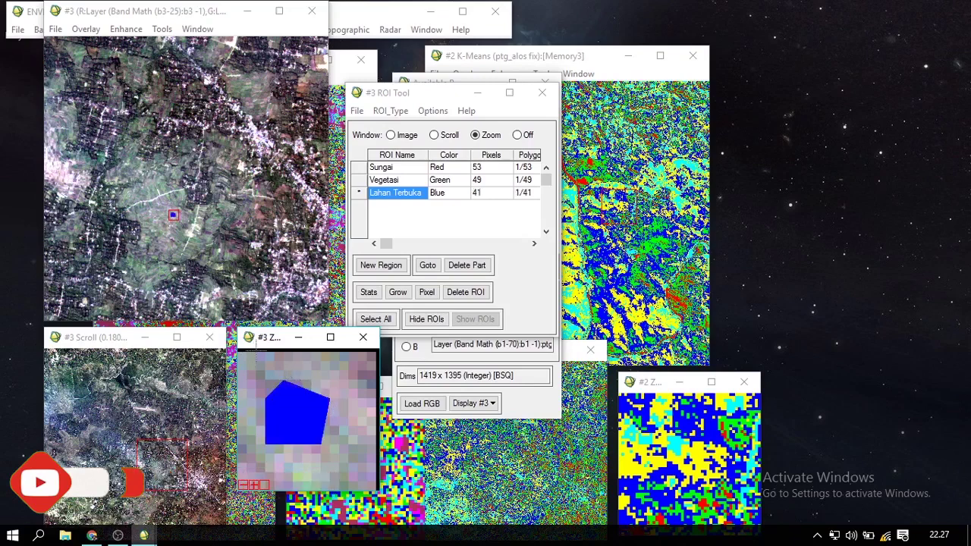
Step: Add a fourth region to the list and name it Permukiman
left_click(381, 265)
left_click(403, 202)
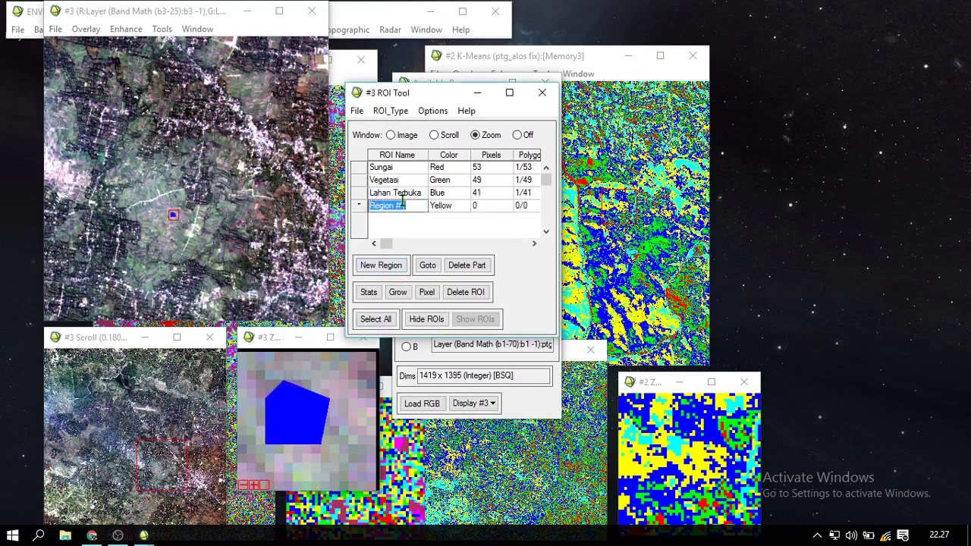
type("Permukiman")
key("Return")
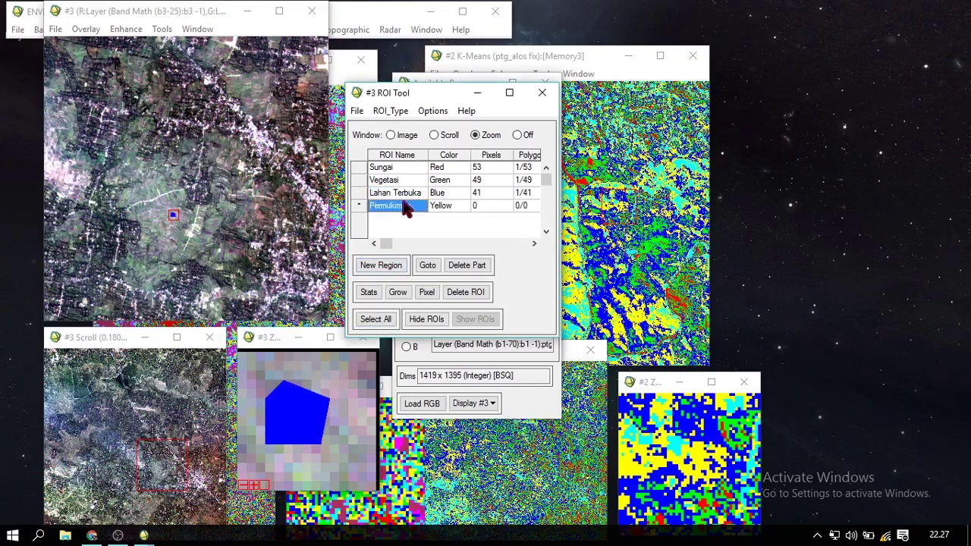
Step: Draw and close a four-sided Permukiman polygon of about 49 pixels over the dense settlement of the town
left_click(189, 480)
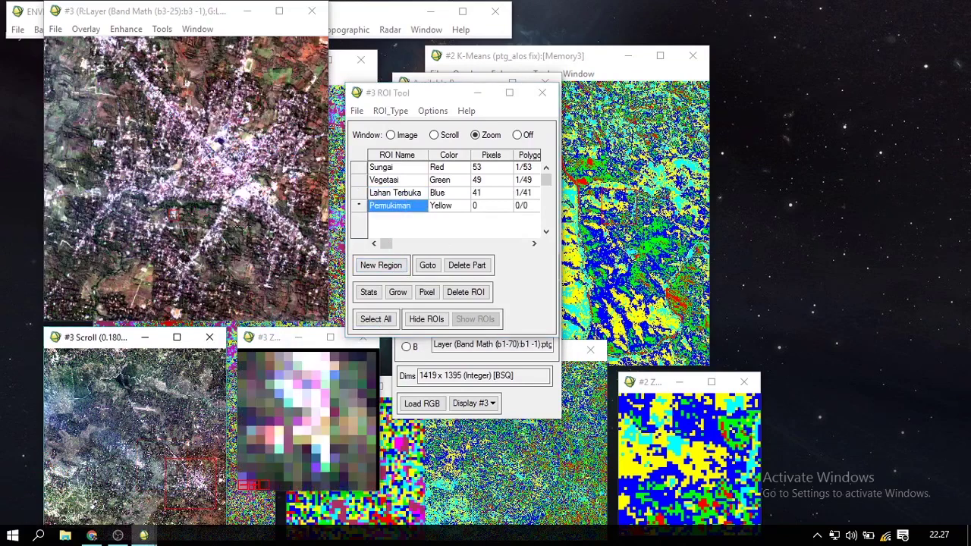
left_click(231, 201)
left_click_drag(263, 244, 277, 230)
left_click(295, 399)
left_click(286, 438)
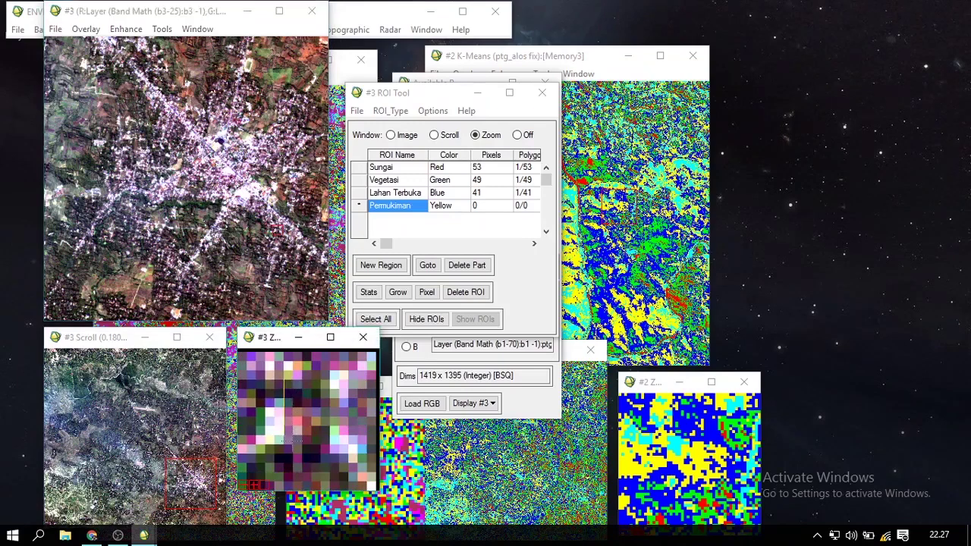
left_click(348, 455)
left_click(346, 386)
right_click(346, 378)
right_click(346, 377)
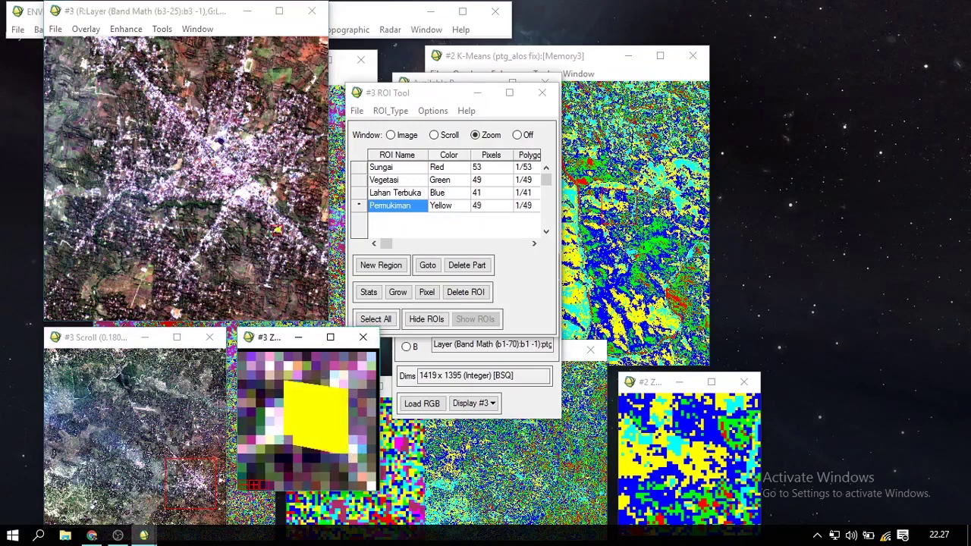
Step: Add a fifth region named Awan and search different parts of the image for clouds to sample
left_click(381, 266)
double_click(387, 219)
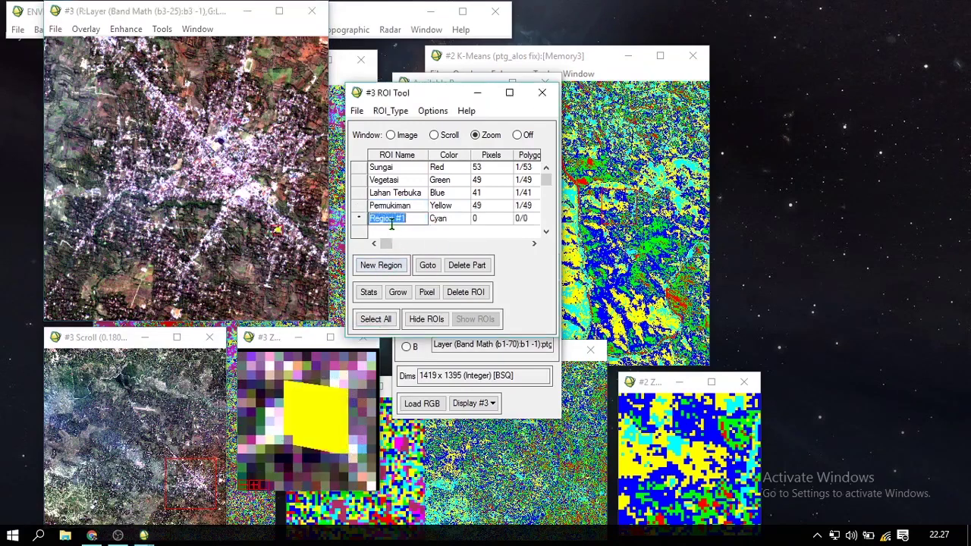
type("Awan")
key("Return")
left_click(136, 454)
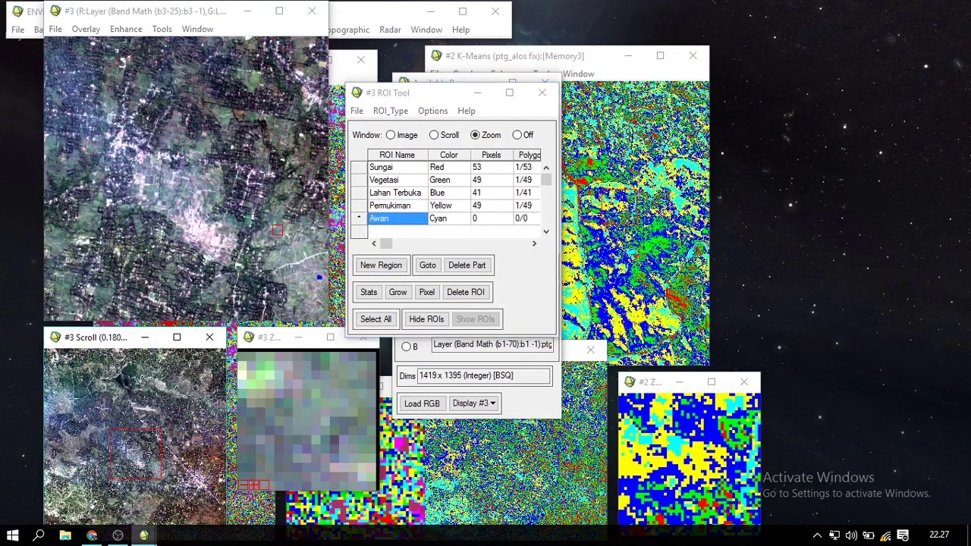
left_click(68, 401)
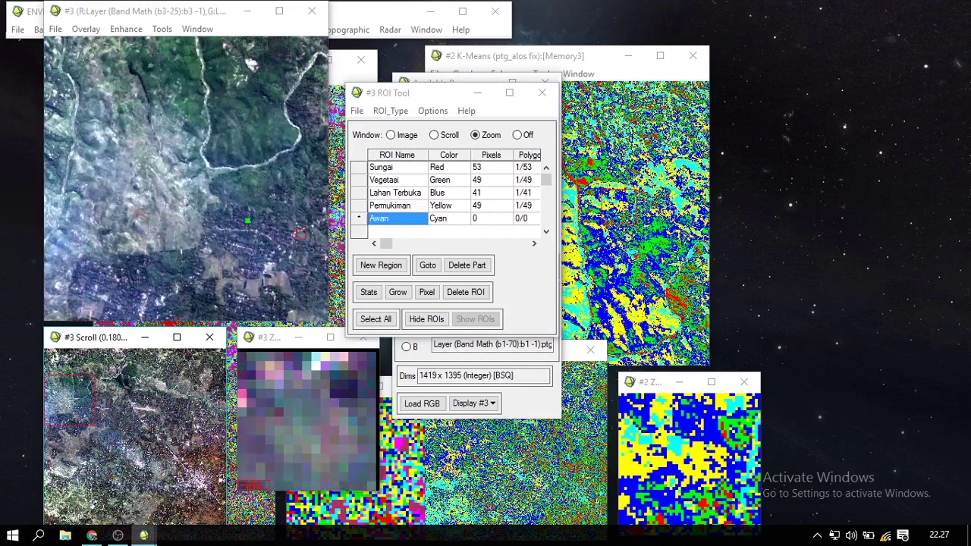
left_click(141, 393)
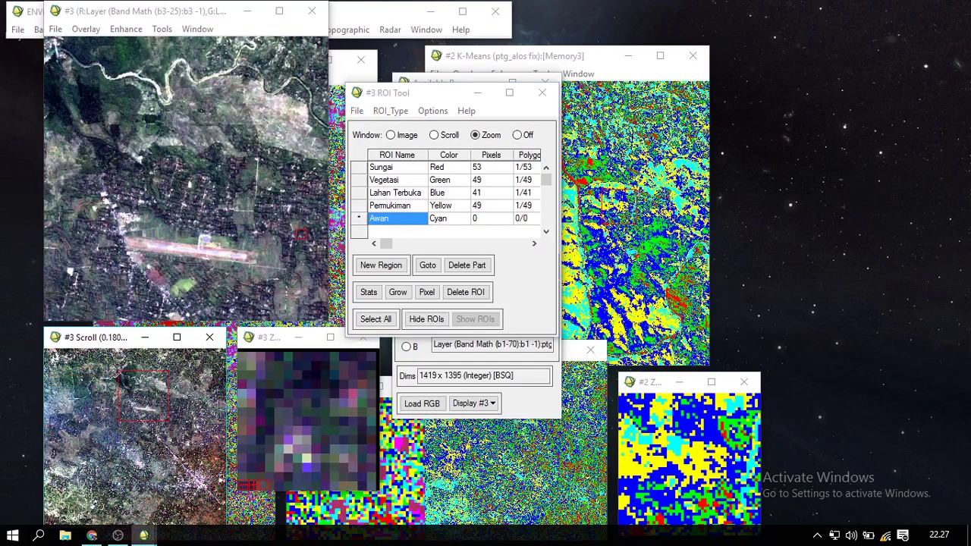
left_click(129, 417)
left_click(128, 468)
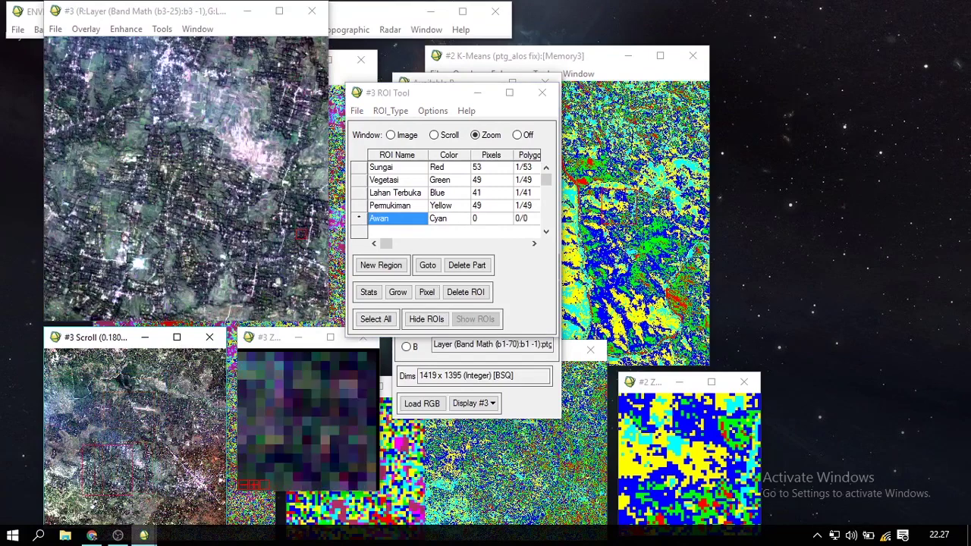
left_click(81, 476)
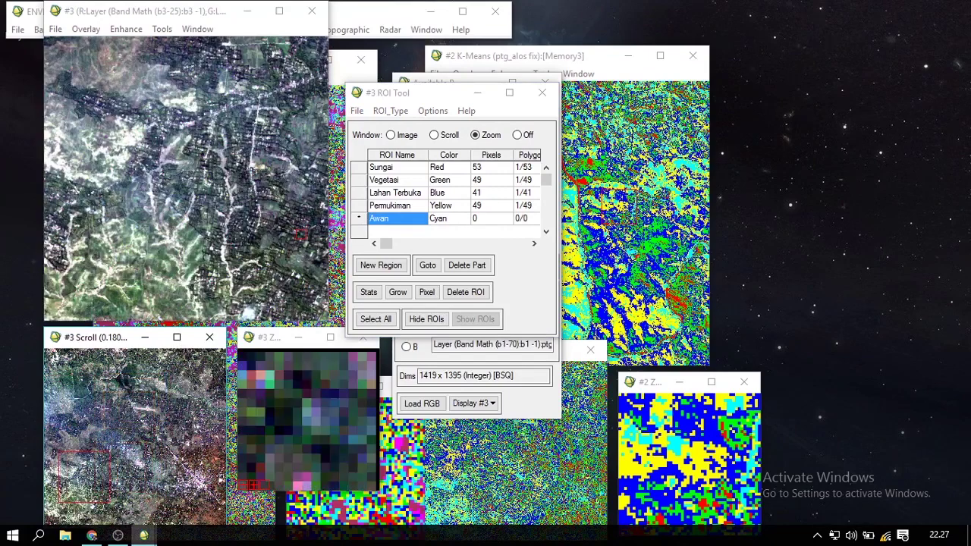
Step: Delete the empty Awan region from the region list
left_click(448, 220)
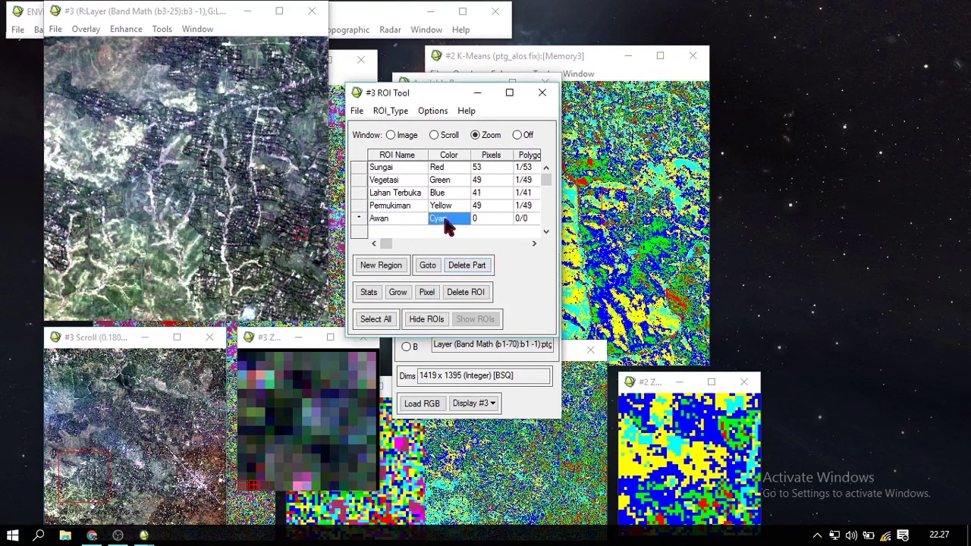
left_click(361, 220)
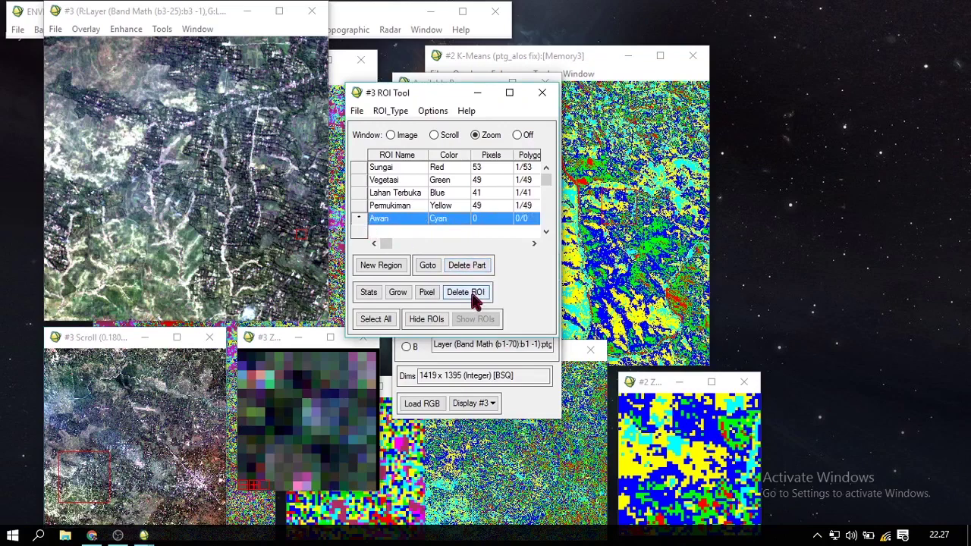
left_click(466, 293)
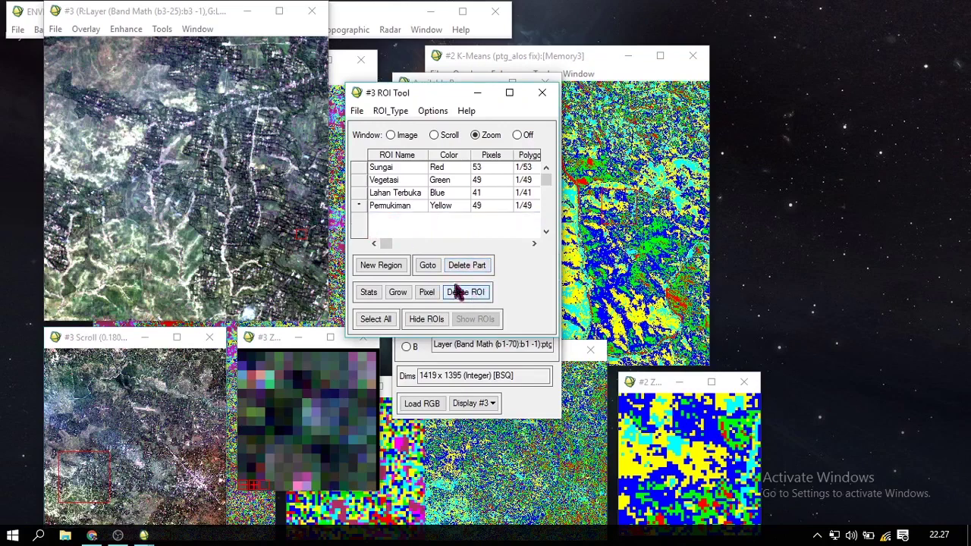
Step: Start saving the ROIs to a file with all four regions selected
left_click(358, 111)
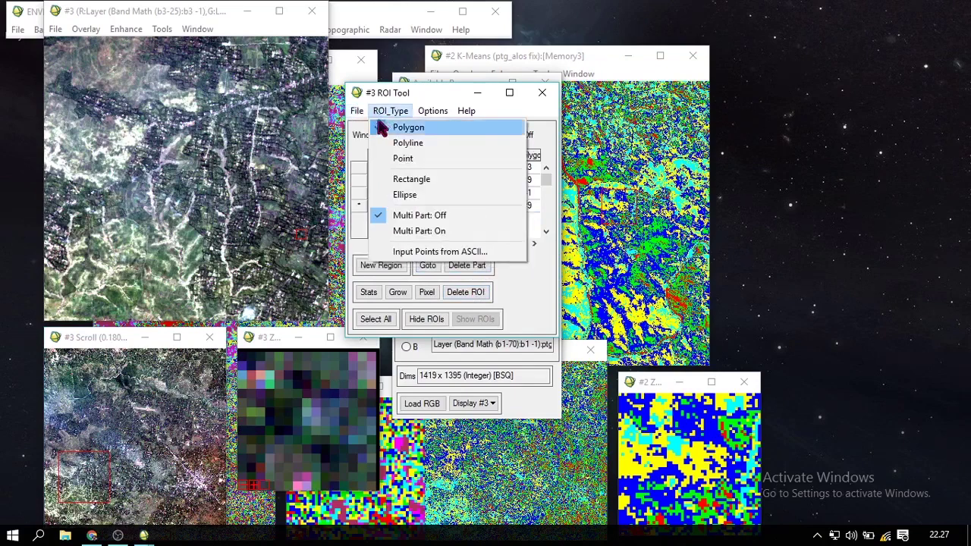
left_click(370, 128)
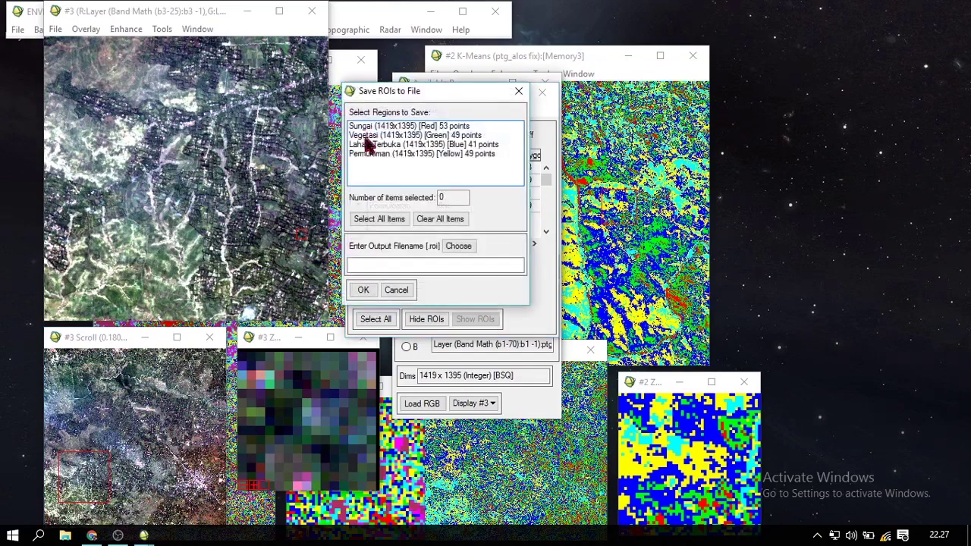
left_click(392, 219)
Step: Create a folder named Klasifikasi in the Content folder on drive D and open it as the output location
left_click(456, 247)
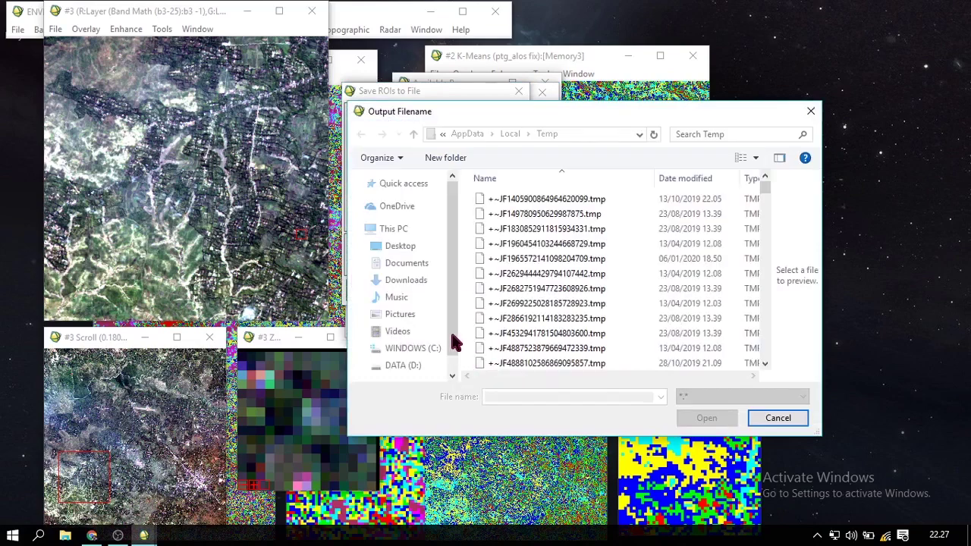
left_click(399, 368)
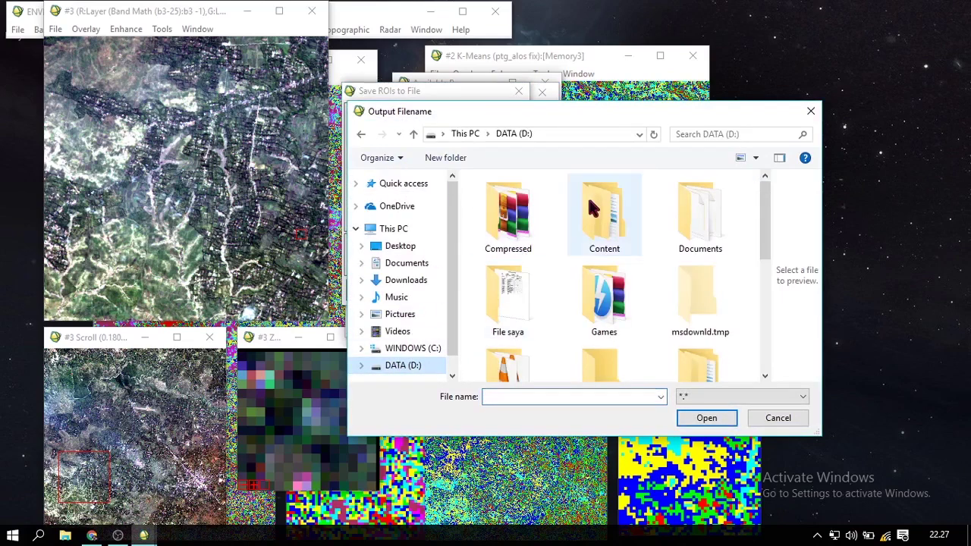
double_click(600, 231)
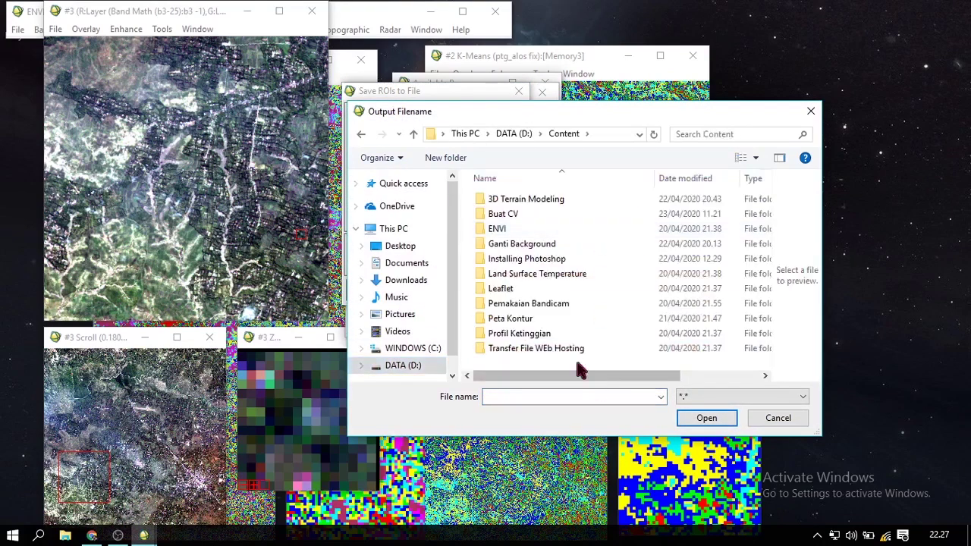
right_click(561, 362)
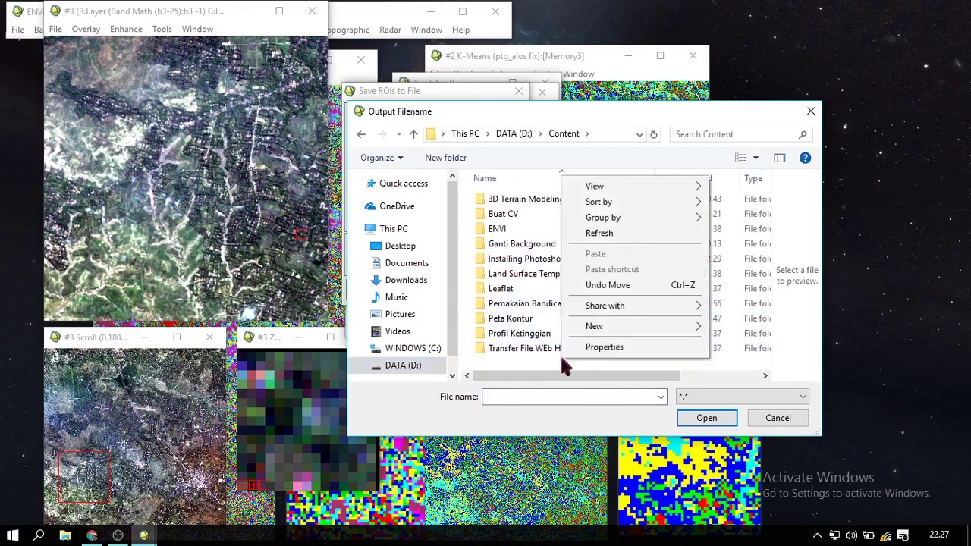
mouse_move(636, 333)
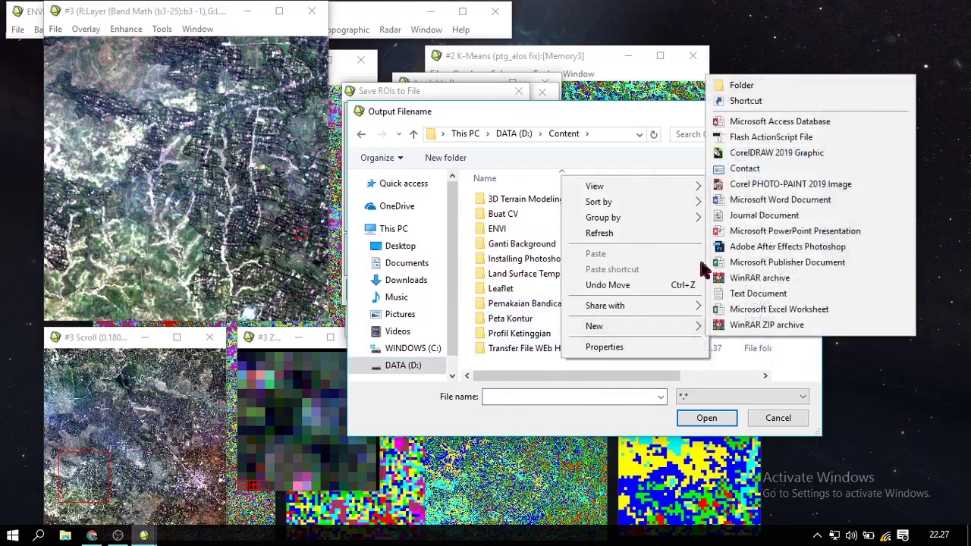
left_click(791, 91)
type("Klasifikas")
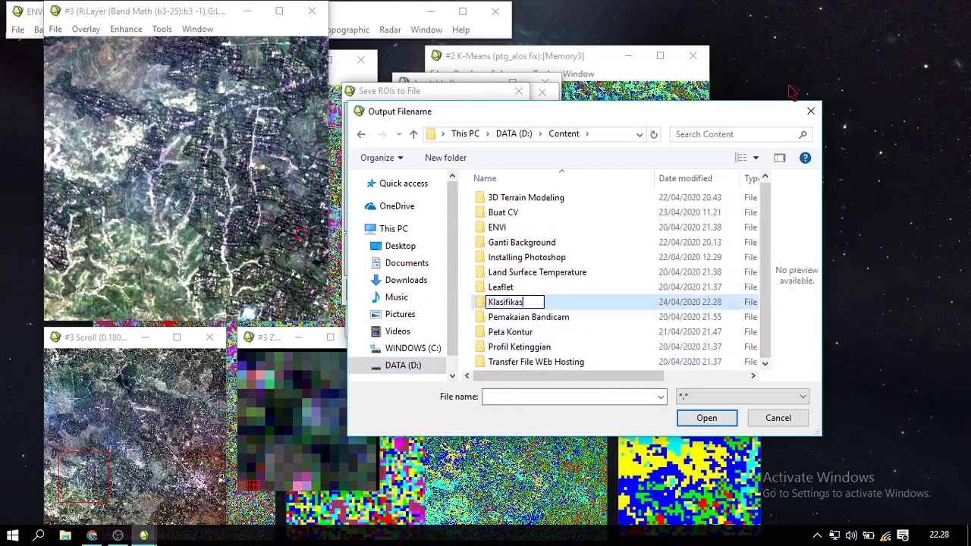
type("i")
key("Return")
key("Return")
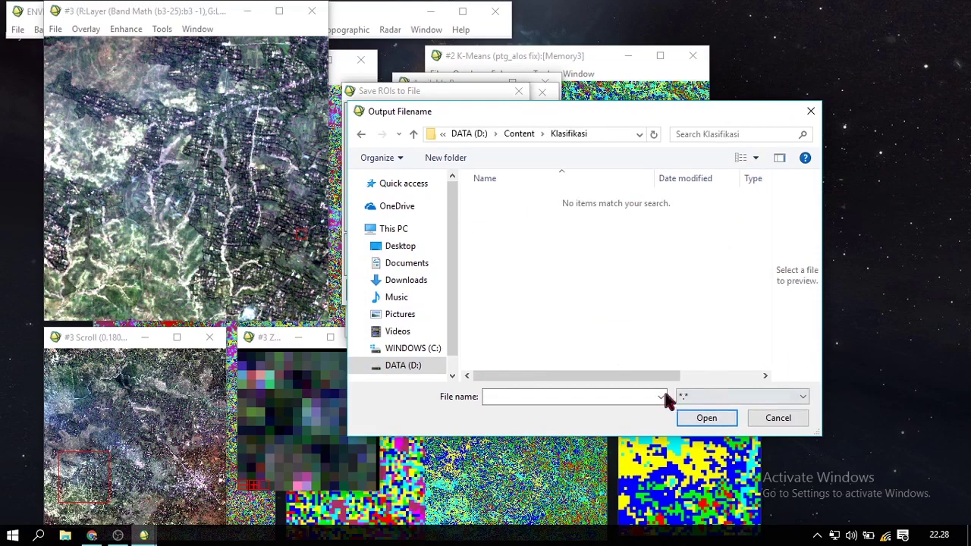
Step: Save the selected ROIs in the Klasifikasi folder under the file name test
left_click(616, 397)
type("test")
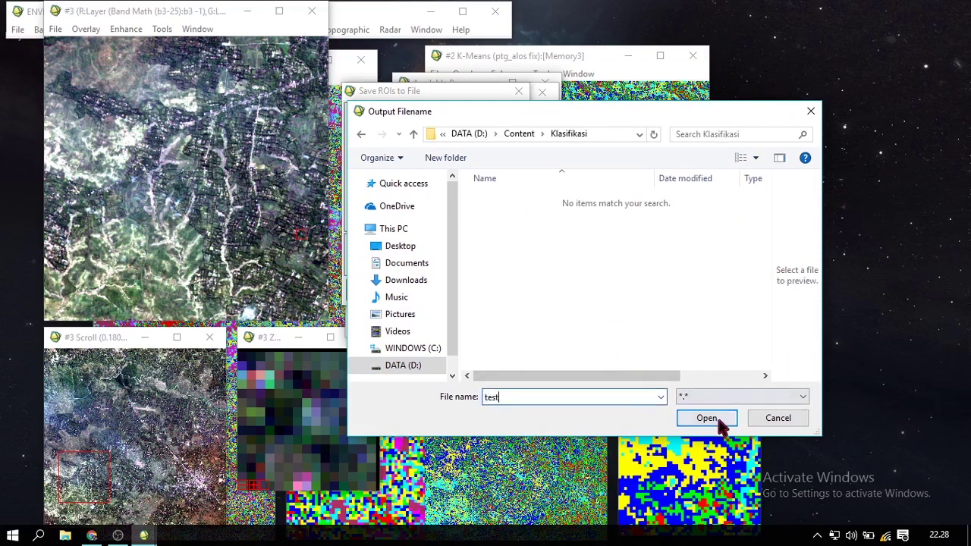
left_click(706, 418)
left_click(362, 291)
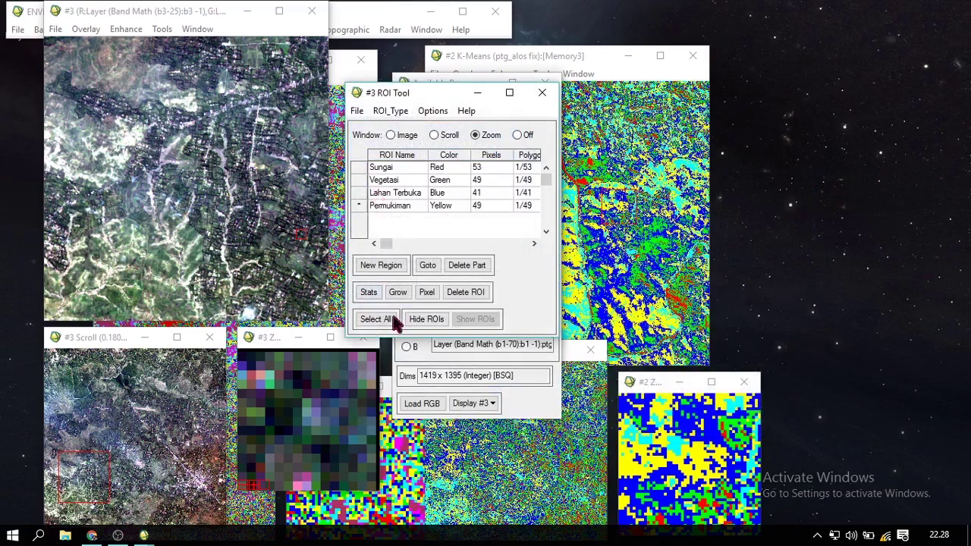
Step: Minimize the ROI Tool and the Available Bands List, and move the display #3 image off the main ENVI menu
left_click(477, 92)
left_click(480, 84)
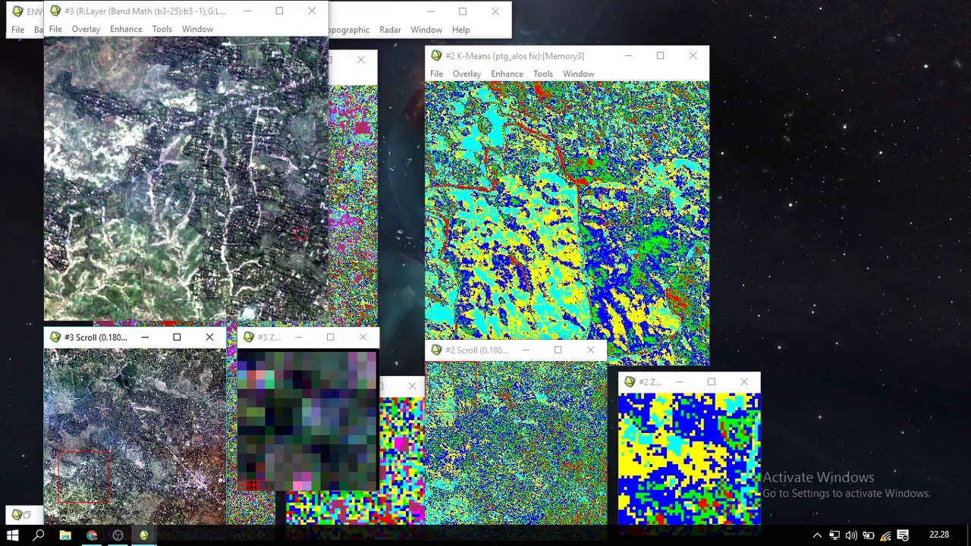
left_click_drag(87, 14, 101, 84)
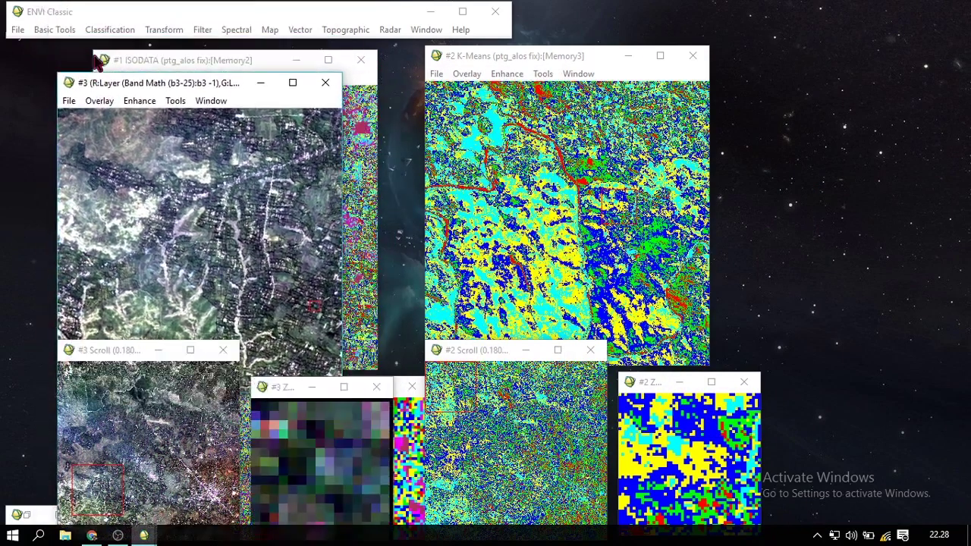
Step: Start a supervised Maximum Likelihood classification of ptg_alos fix using all four training regions as classes
left_click(109, 29)
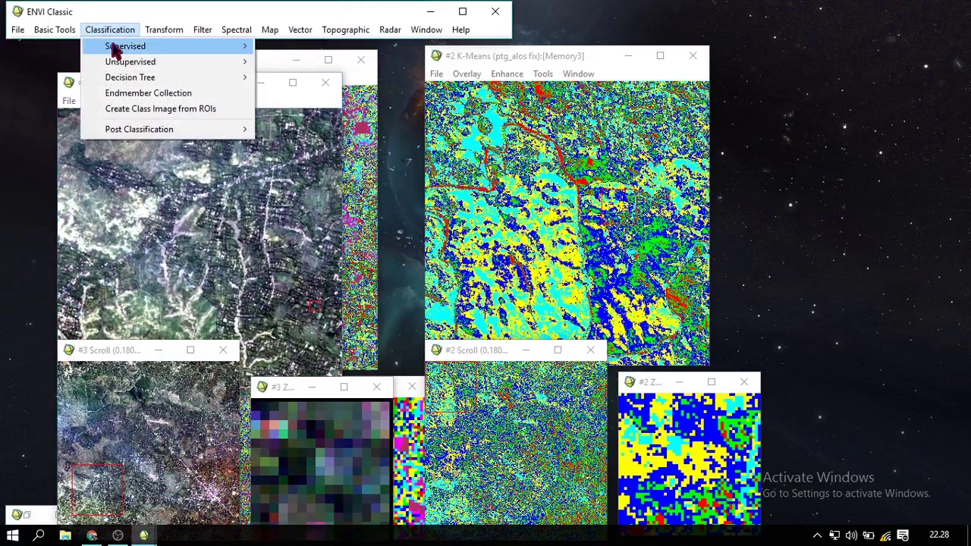
mouse_move(220, 43)
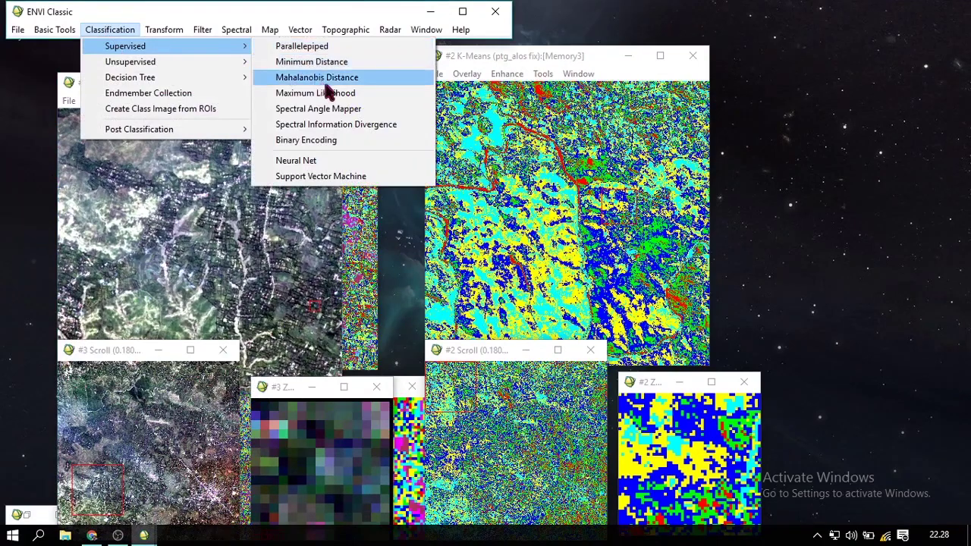
left_click(378, 93)
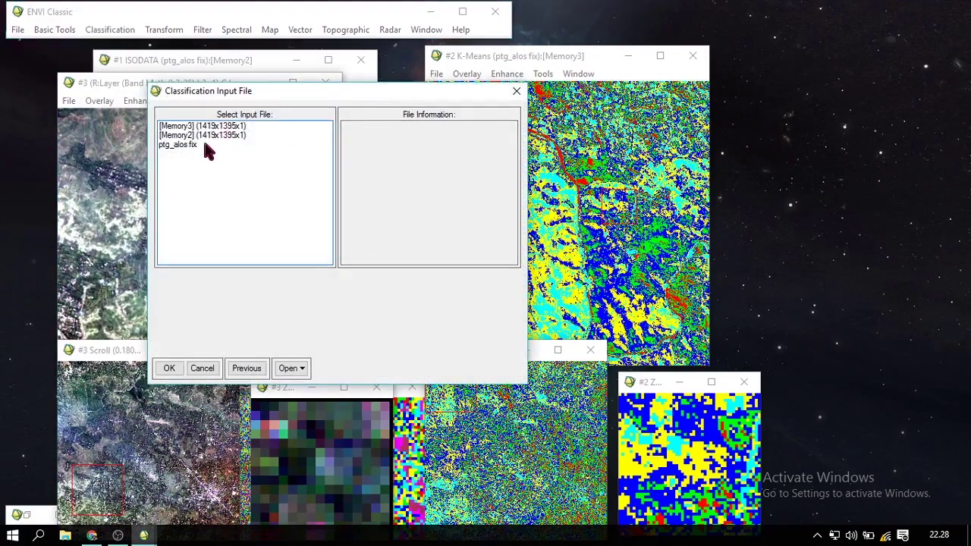
left_click(202, 146)
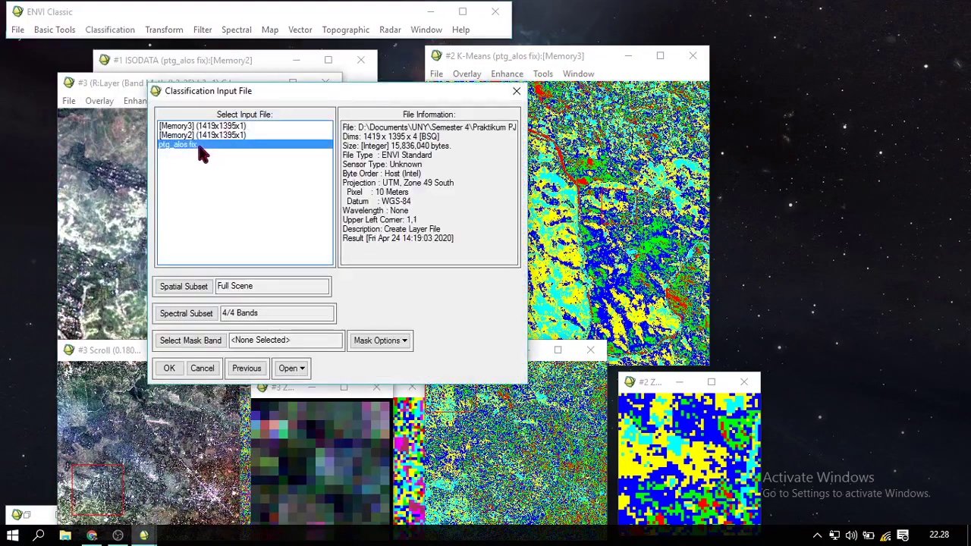
left_click(169, 369)
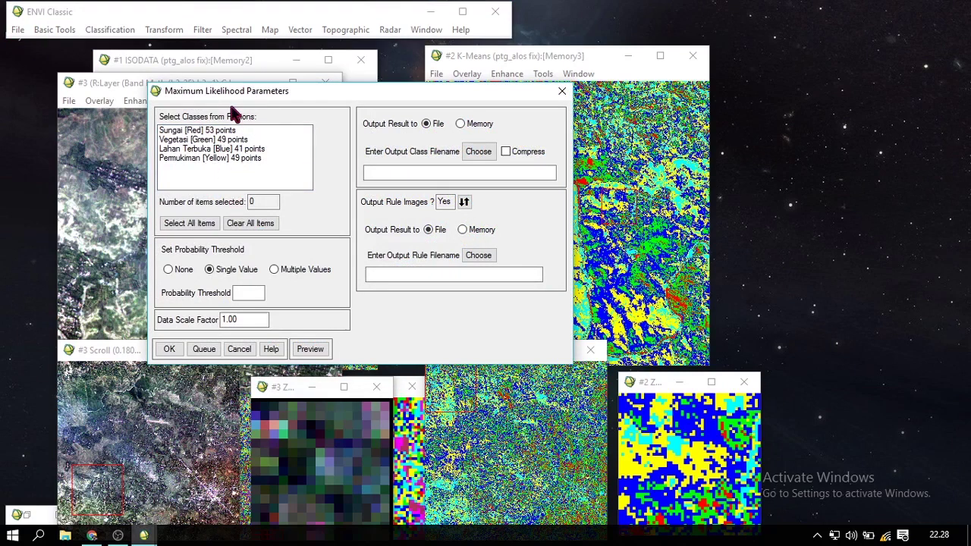
left_click(208, 226)
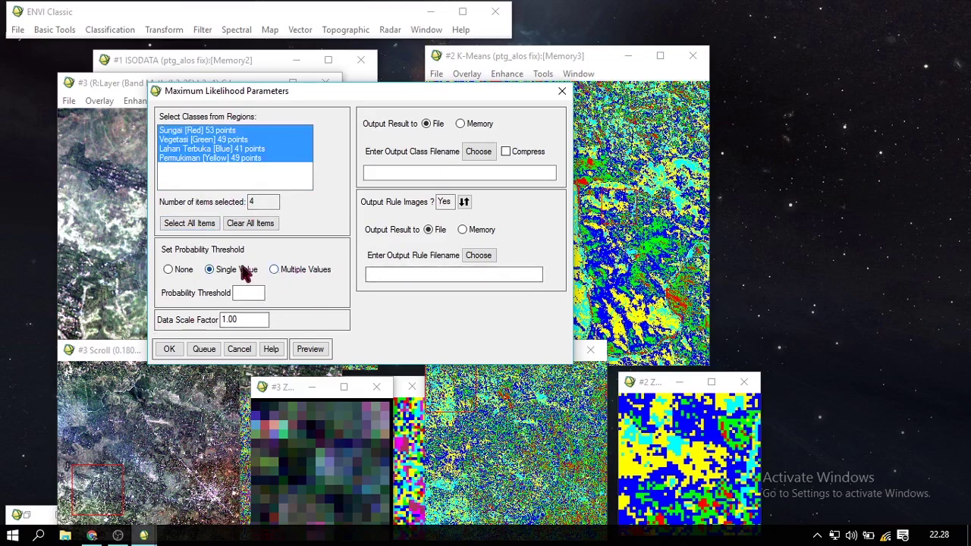
left_click(282, 269)
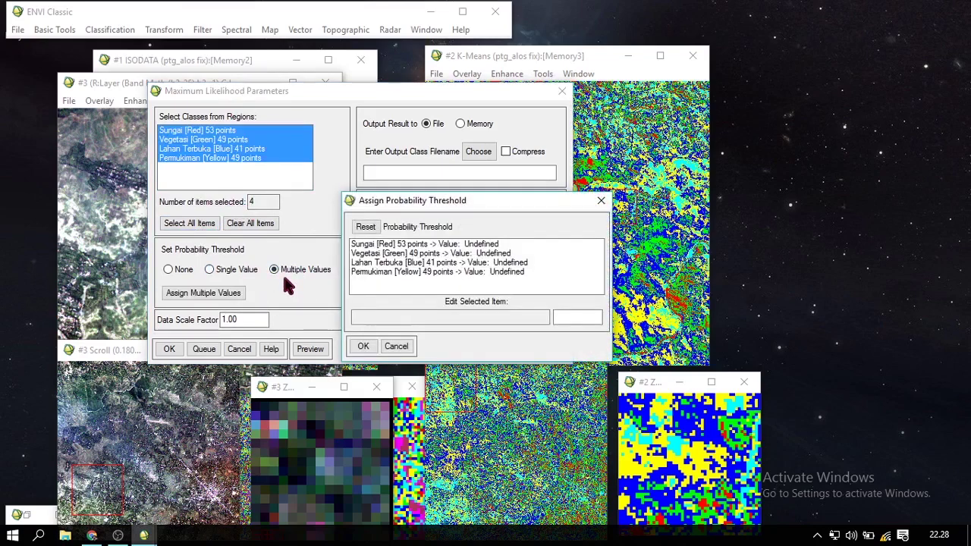
left_click(601, 201)
left_click(230, 294)
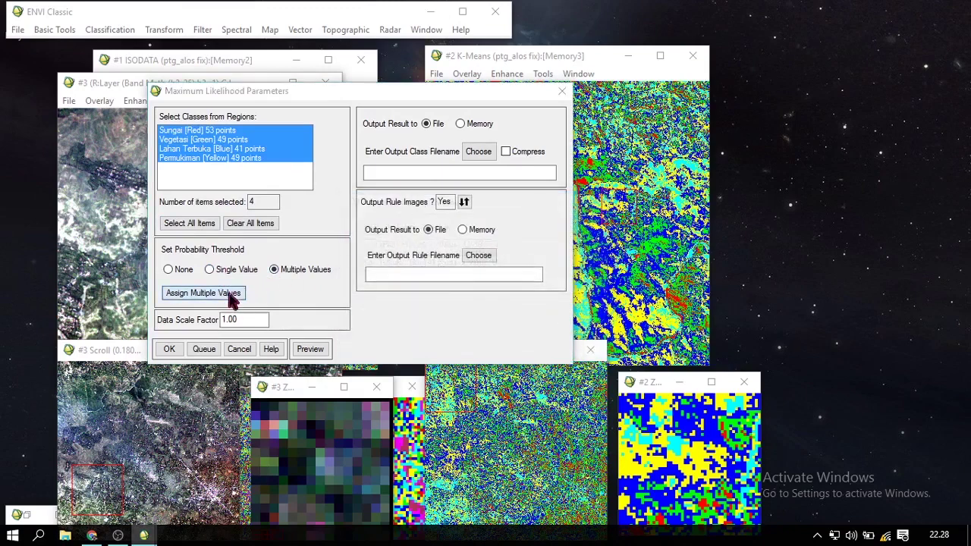
left_click(480, 273)
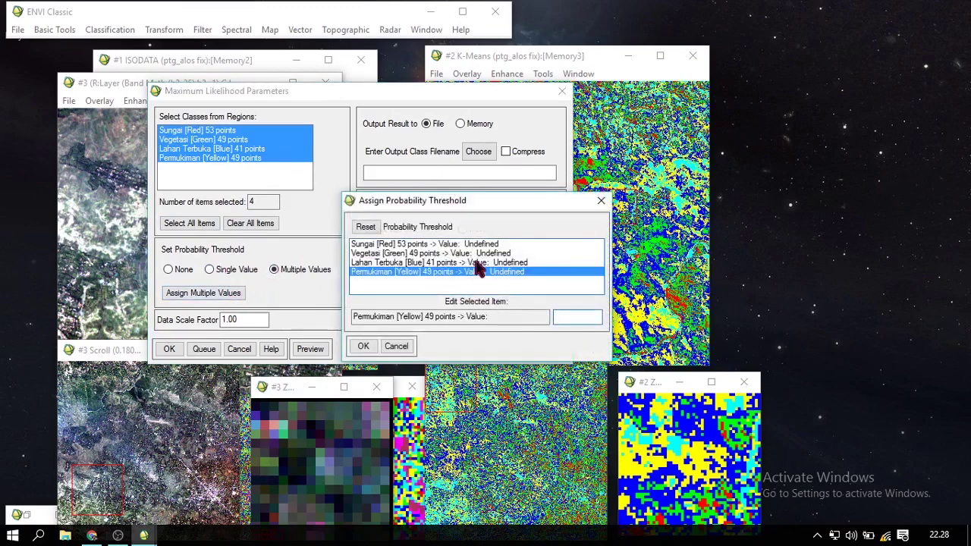
left_click(477, 262)
left_click(480, 245)
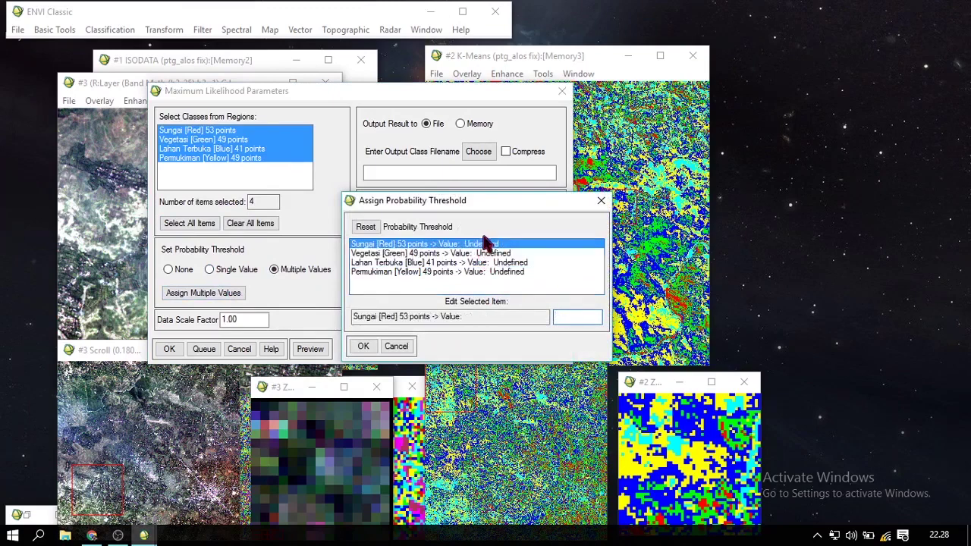
left_click(601, 201)
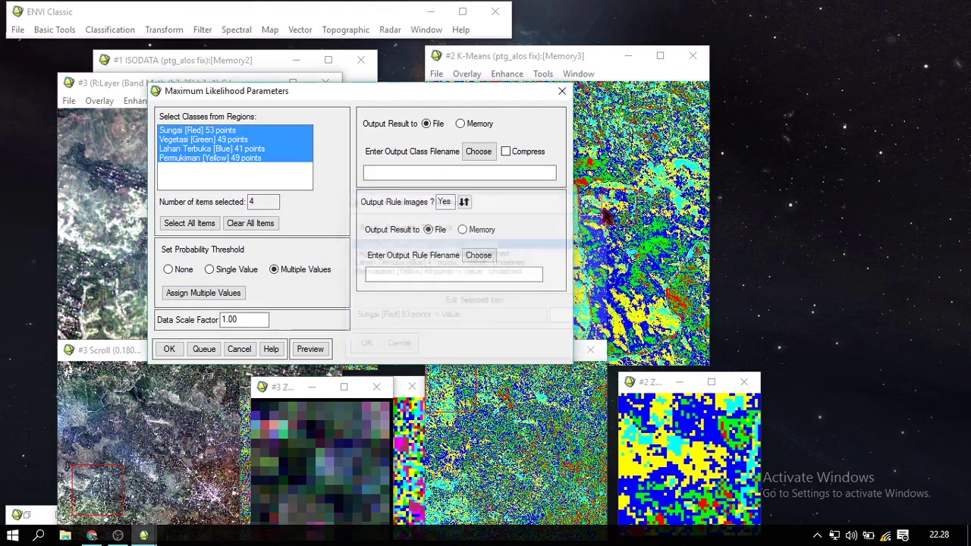
left_click(247, 273)
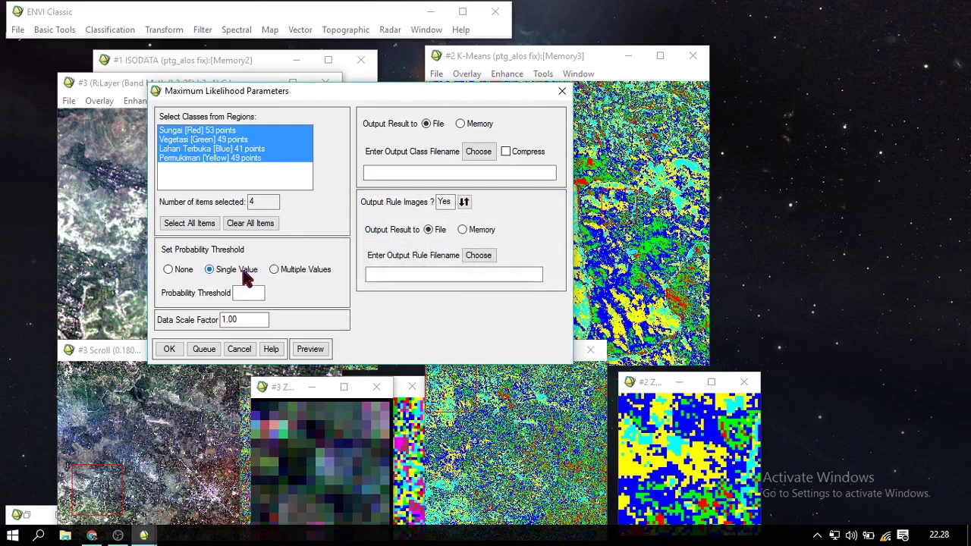
Step: Run the Maximum Likelihood classification with both the class result and the rule images output to memory, keeping memory output despite the cache size
left_click(472, 125)
left_click(480, 229)
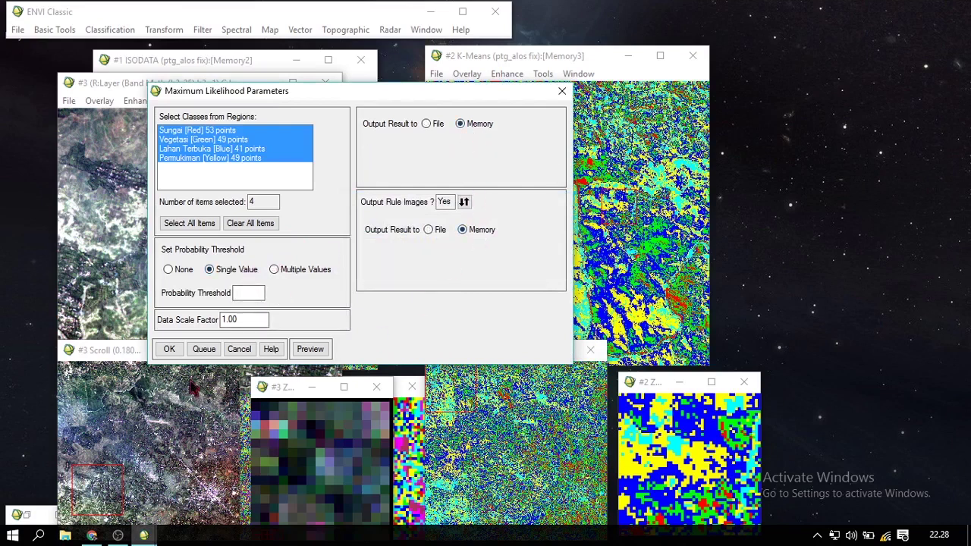
left_click(169, 349)
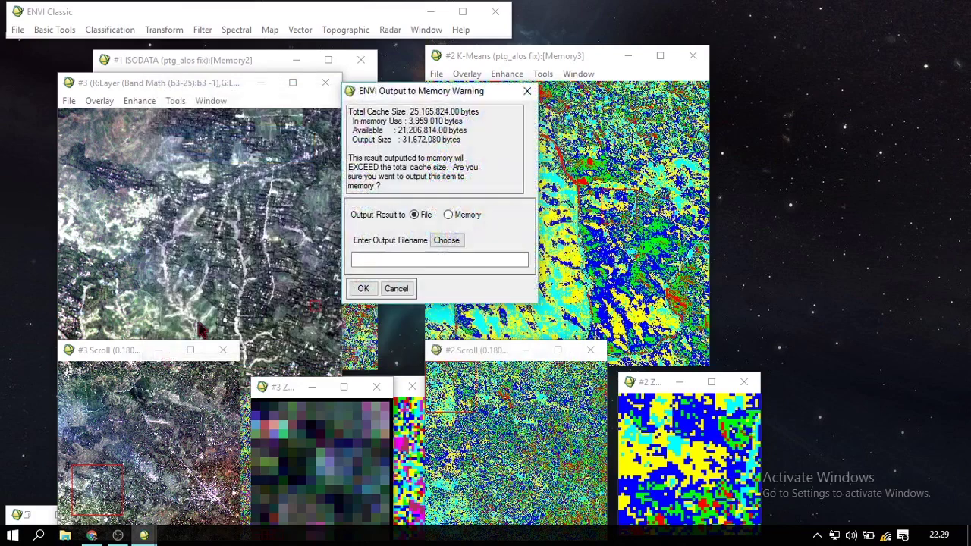
left_click(452, 215)
left_click(363, 288)
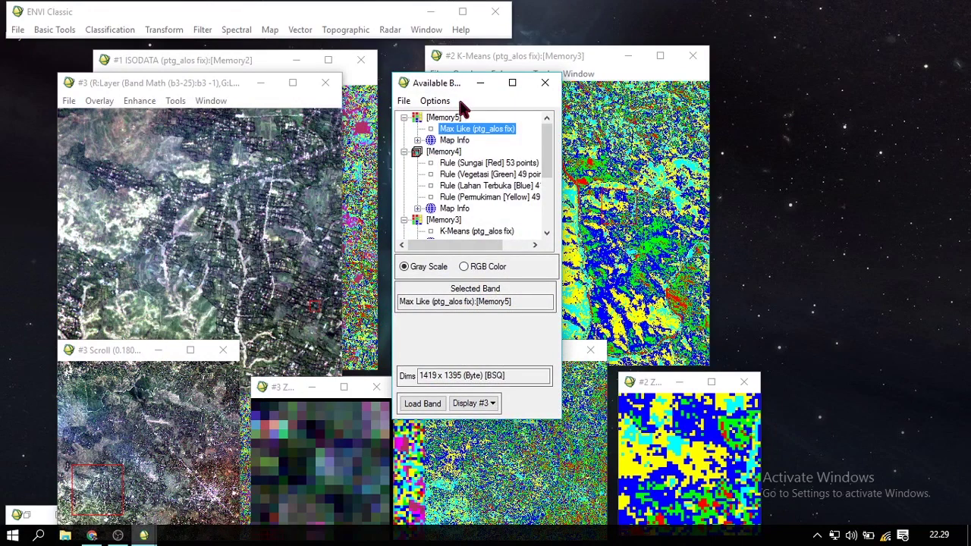
Step: Load the Max Like (ptg_alos fix) band as red, green and blue of an RGB image in a new display
left_click(488, 268)
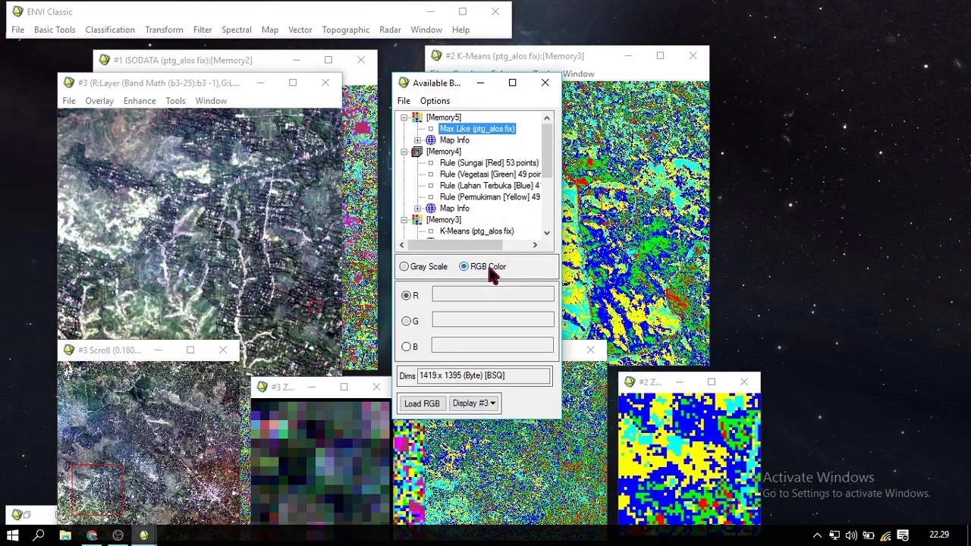
left_click(478, 129)
left_click(477, 129)
left_click(478, 129)
left_click(475, 403)
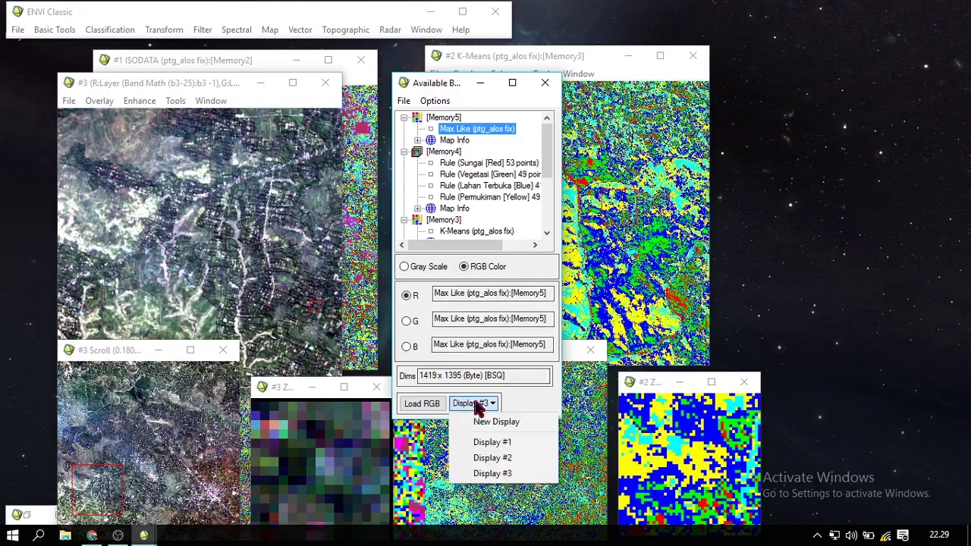
left_click(484, 420)
left_click(425, 406)
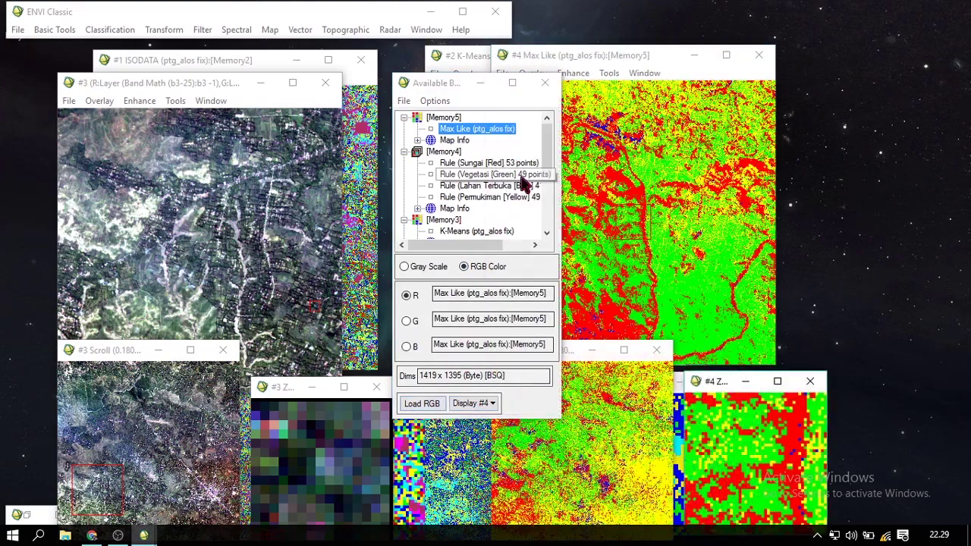
Step: Minimize the Available Bands List and examine different areas of the Maximum Likelihood result in display #4
left_click(482, 83)
left_click(659, 220)
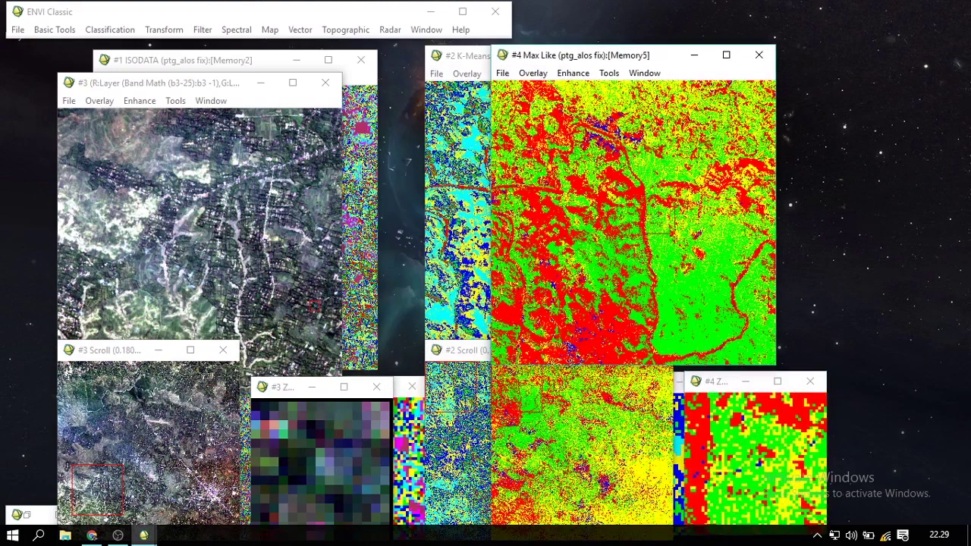
left_click(593, 427)
left_click(616, 398)
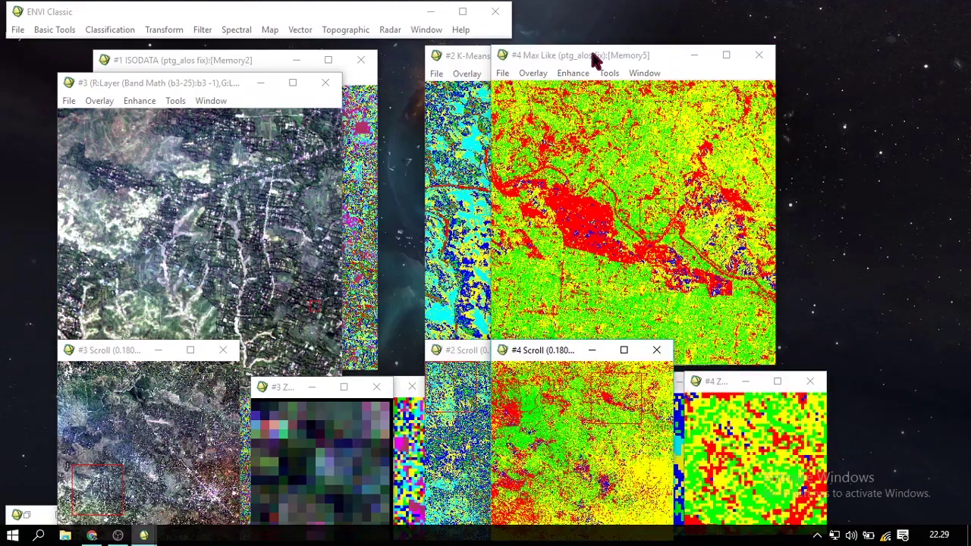
Step: Arrange the display windows side by side in the order RGB image, ISODATA, K-Means and Max Like
left_click_drag(594, 58, 754, 39)
left_click_drag(126, 82, 74, 38)
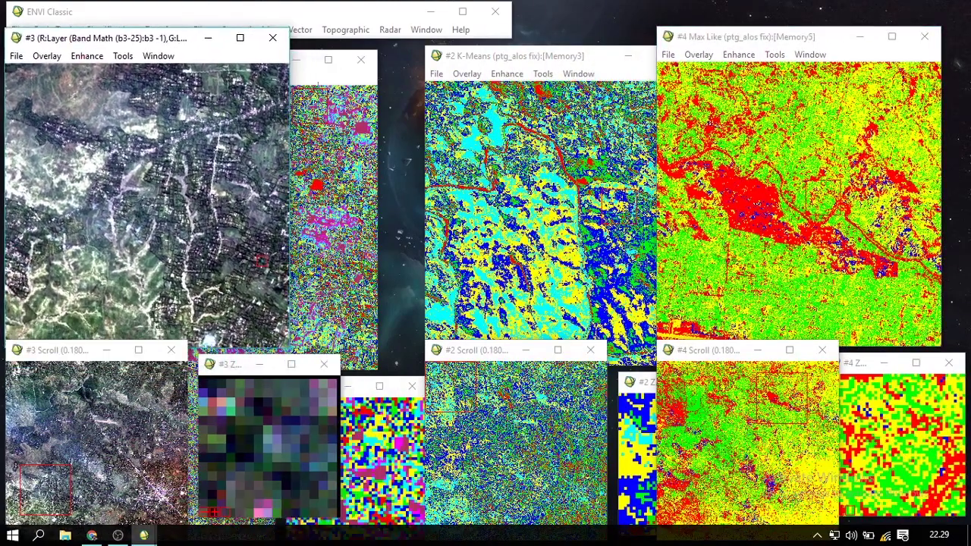
left_click(317, 90)
left_click_drag(211, 69, 353, 27)
left_click_drag(541, 61, 538, 24)
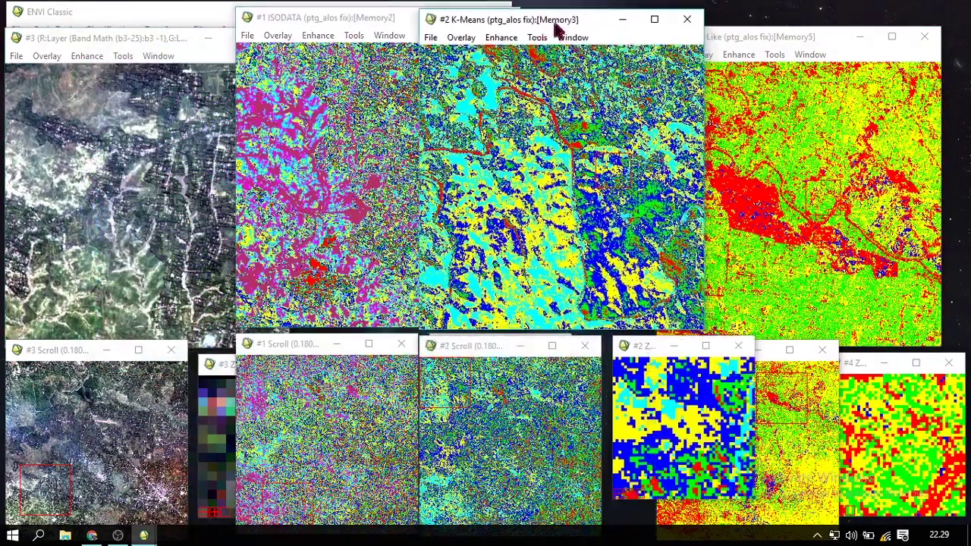
left_click_drag(733, 31, 731, 19)
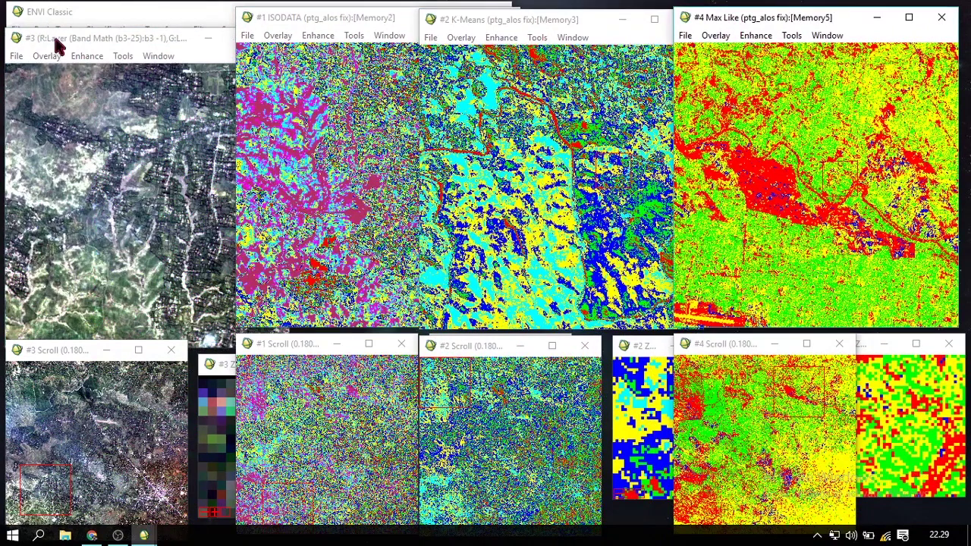
left_click_drag(59, 38, 66, 21)
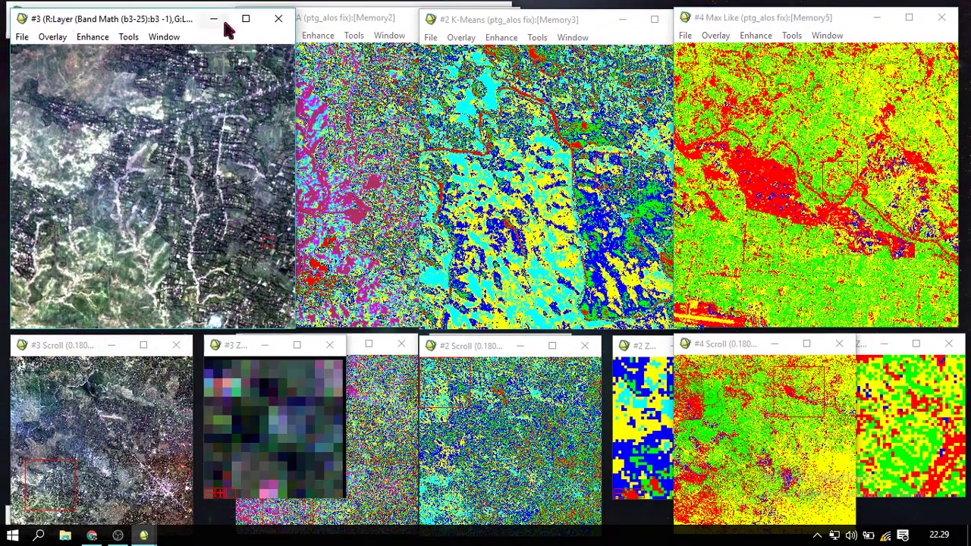
Step: Bring the ISODATA, K-Means and Max Like images to the front and adjust their spacing so the row of four can be compared
left_click(343, 23)
left_click(542, 27)
left_click(747, 23)
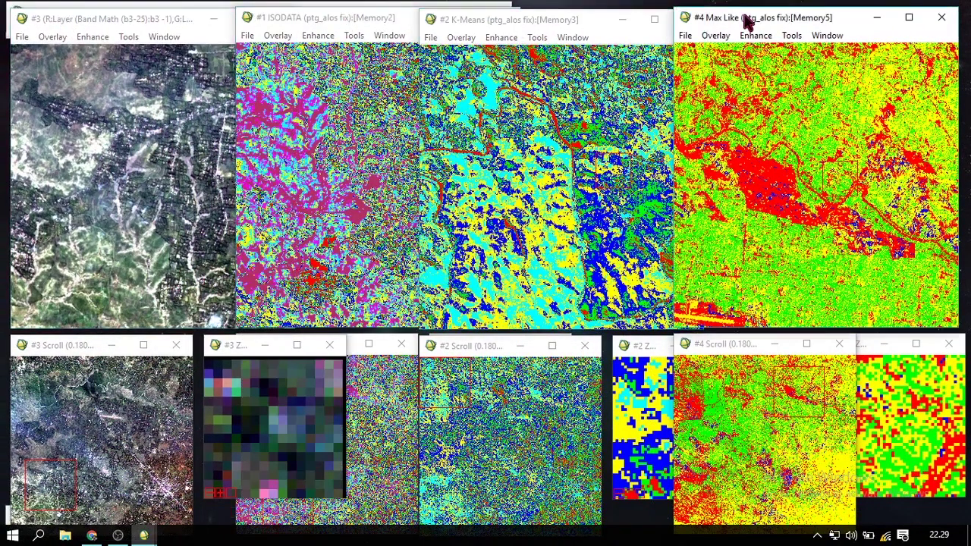
left_click_drag(748, 22, 749, 26)
left_click_drag(343, 25, 295, 28)
left_click_drag(559, 22, 545, 22)
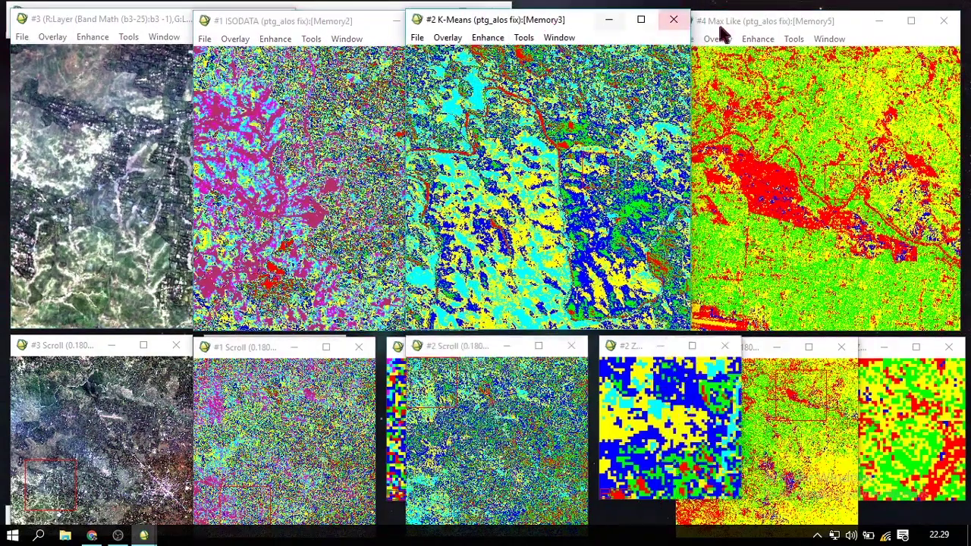
left_click(766, 22)
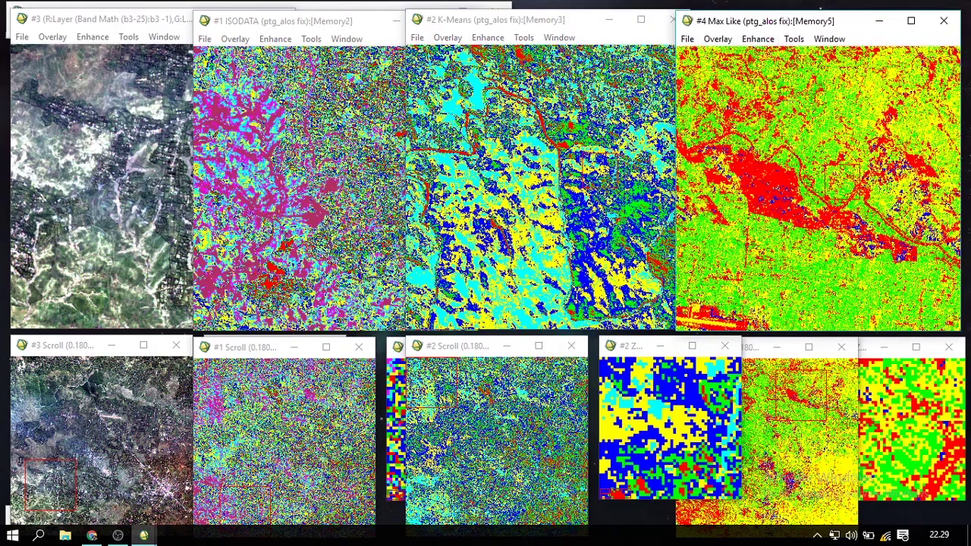
Step: Link all four displays, using Display #2 for link size and position, with dynamic overlay on
right_click(492, 152)
left_click(523, 163)
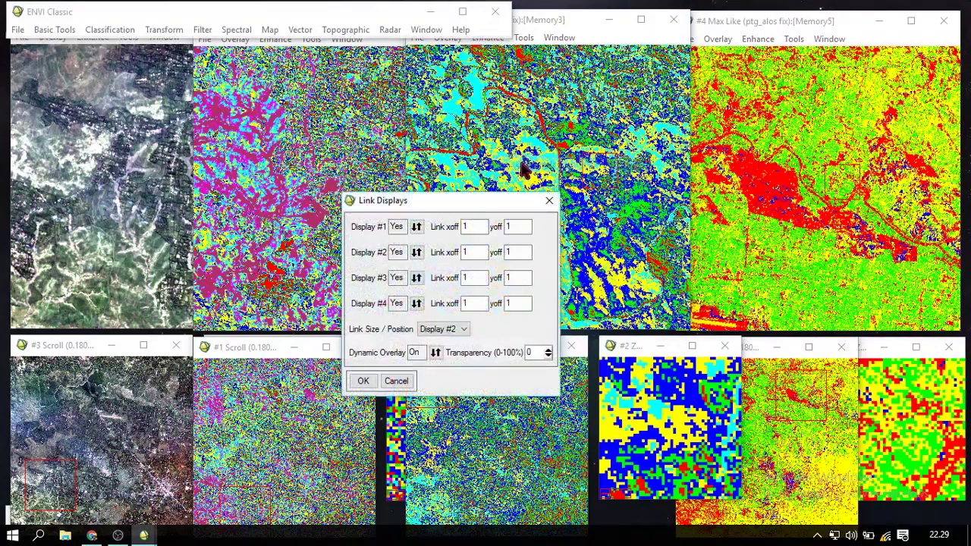
left_click(364, 380)
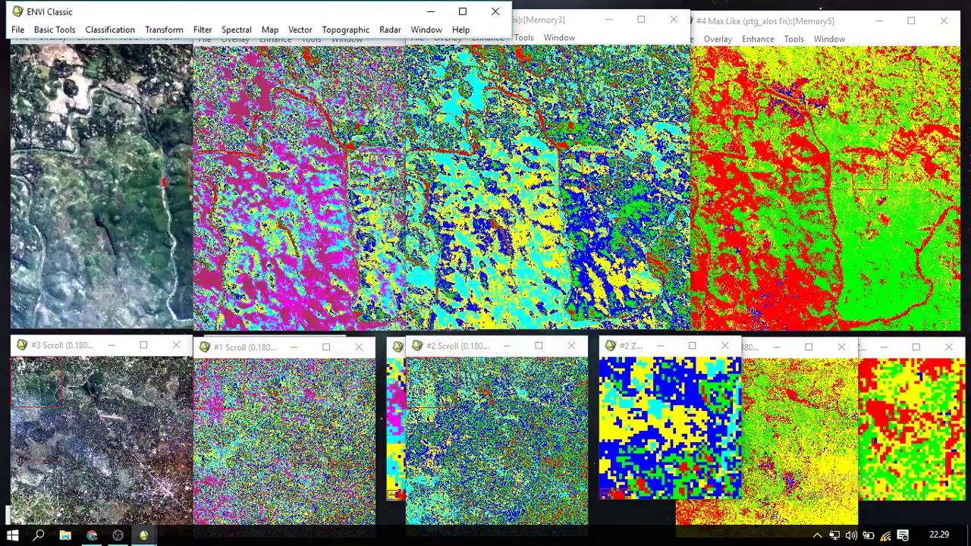
Step: Minimize the main ENVI window and compare the linked RGB image with the ISODATA, K-Means and Max Like results, bringing each to the front
left_click(58, 419)
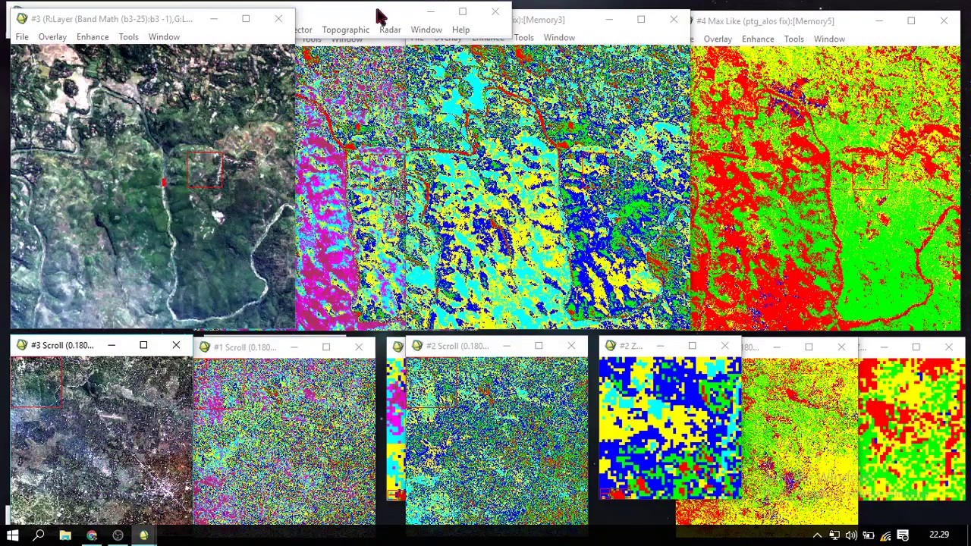
left_click(426, 12)
left_click(341, 26)
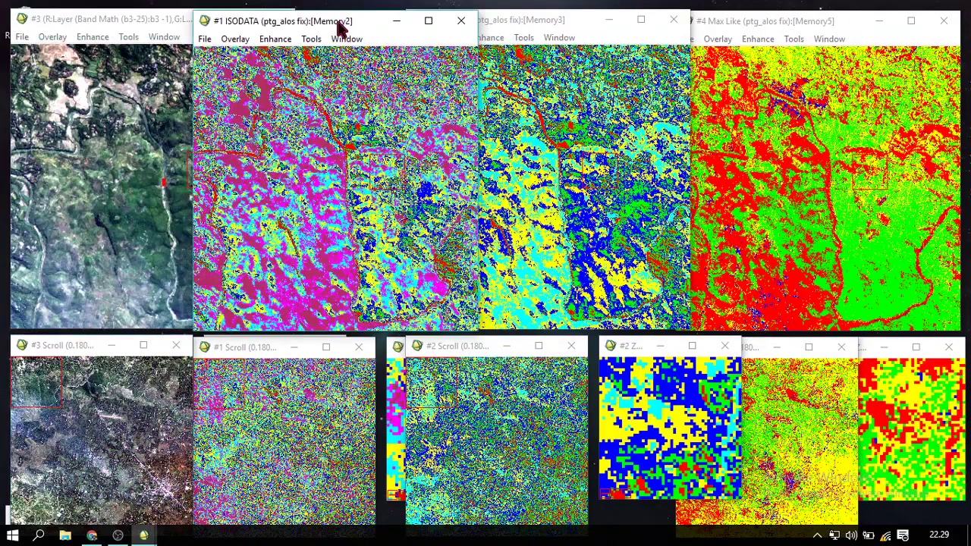
left_click(513, 21)
left_click(762, 28)
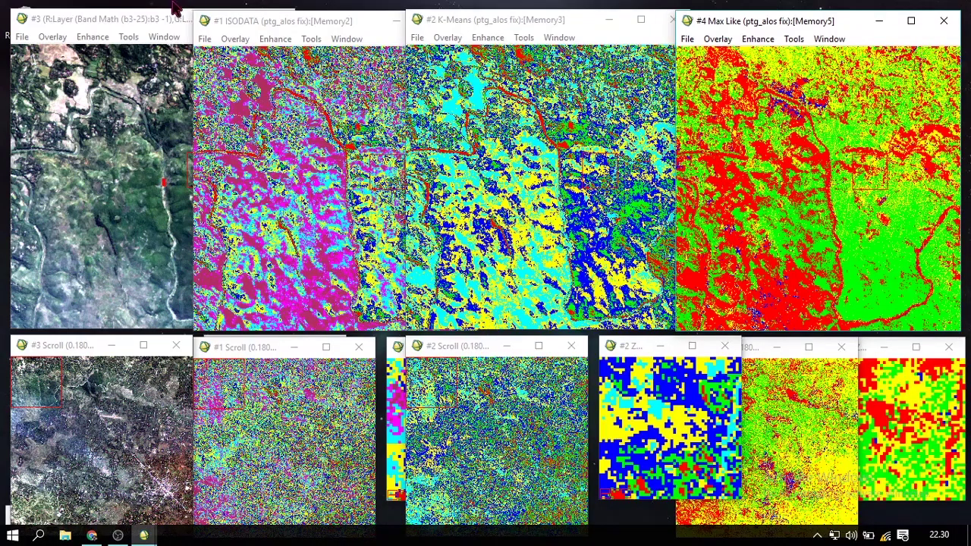
left_click(245, 25)
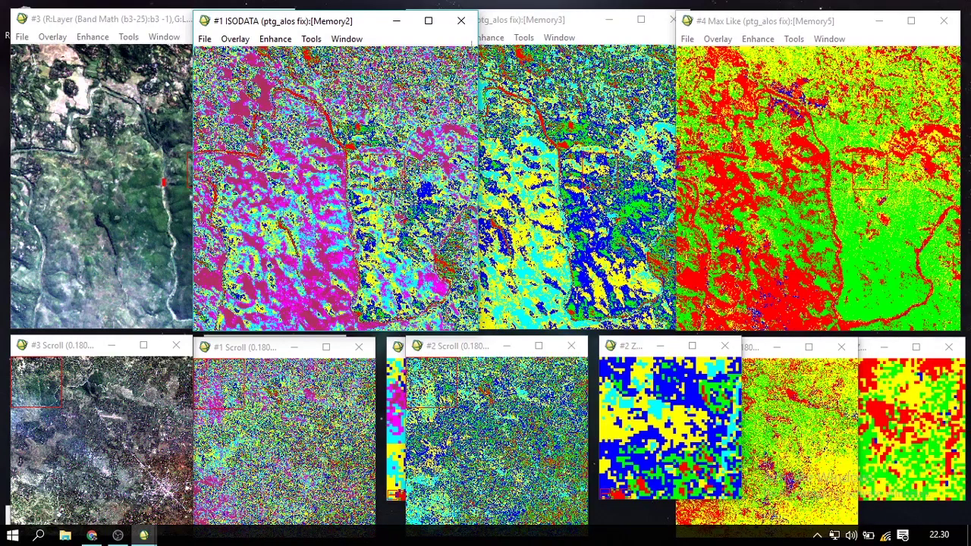
left_click(552, 20)
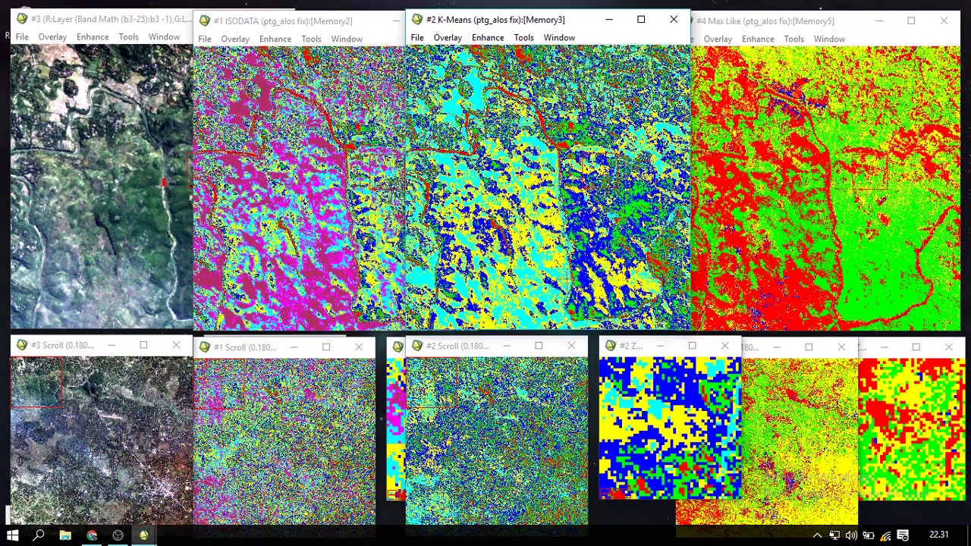
left_click(788, 30)
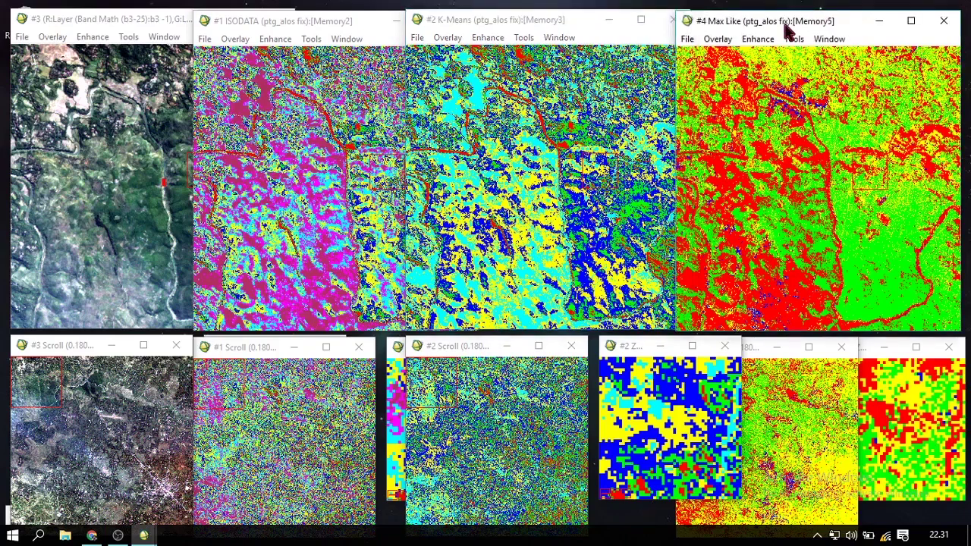